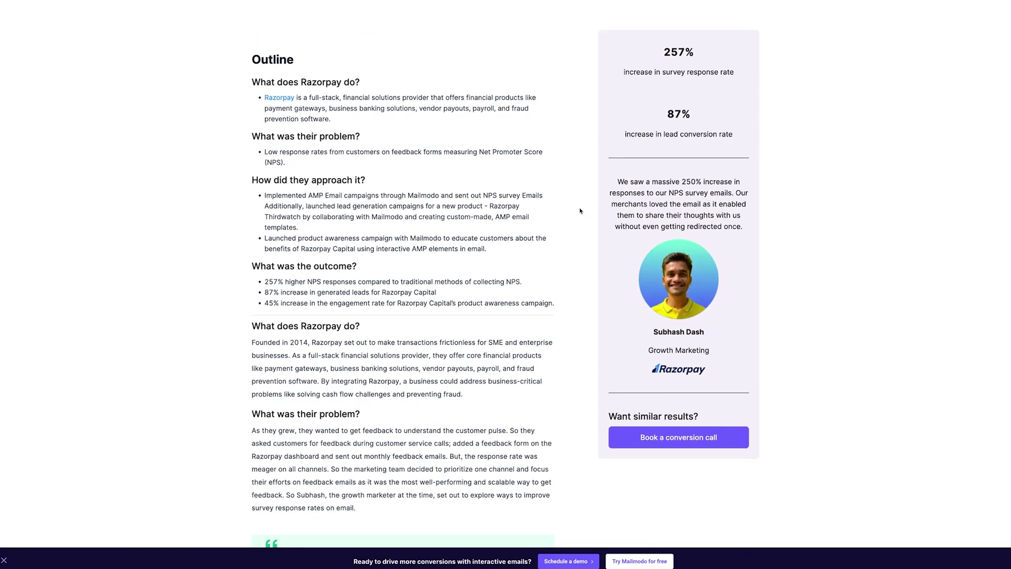
scroll(579, 211, "down", 4)
Step: Scroll through the Razorpay case study's Outline, problem and quote sections
scroll(576, 210, "up", 7)
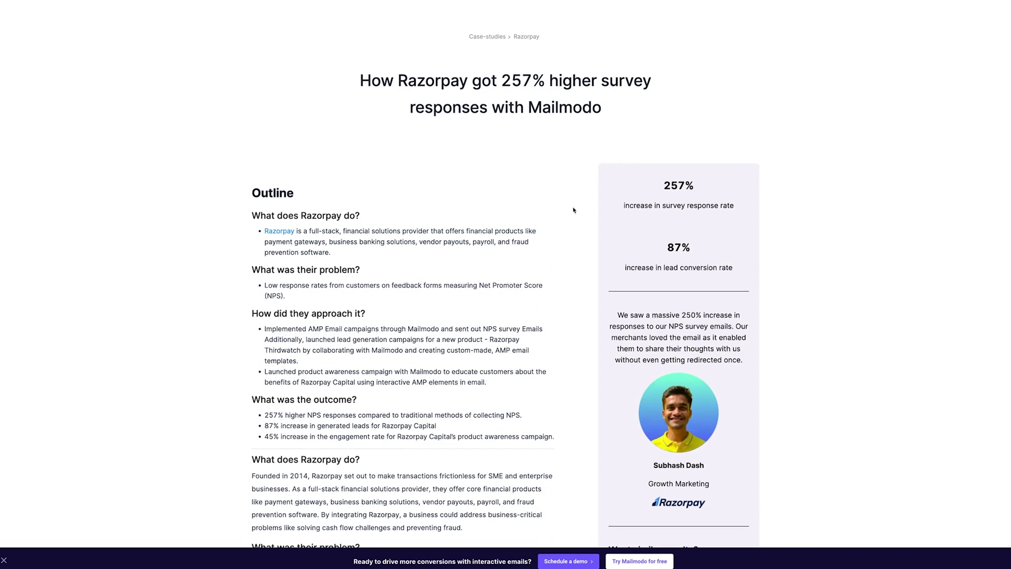
scroll(573, 210, "up", 1)
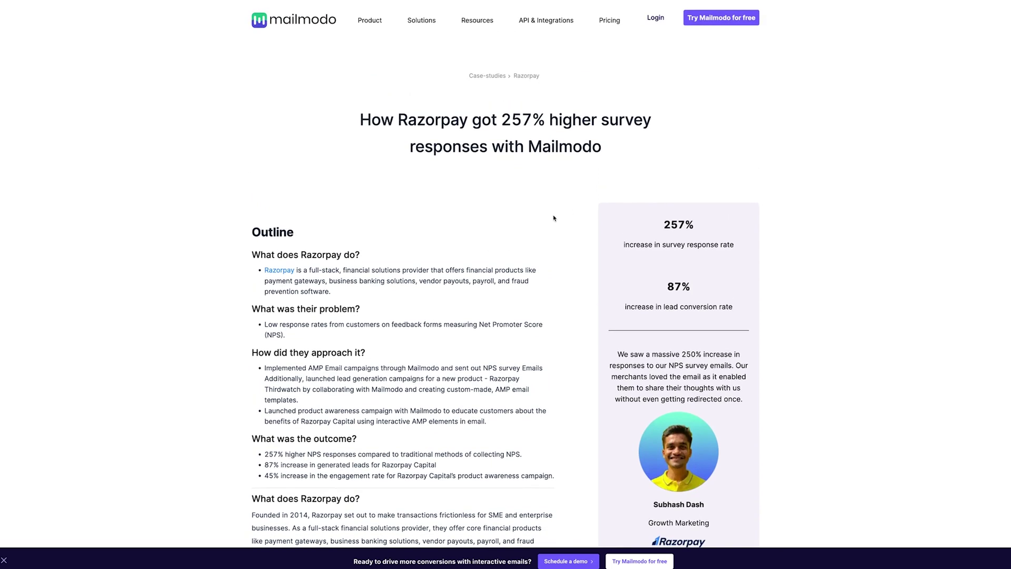
scroll(553, 218, "down", 6)
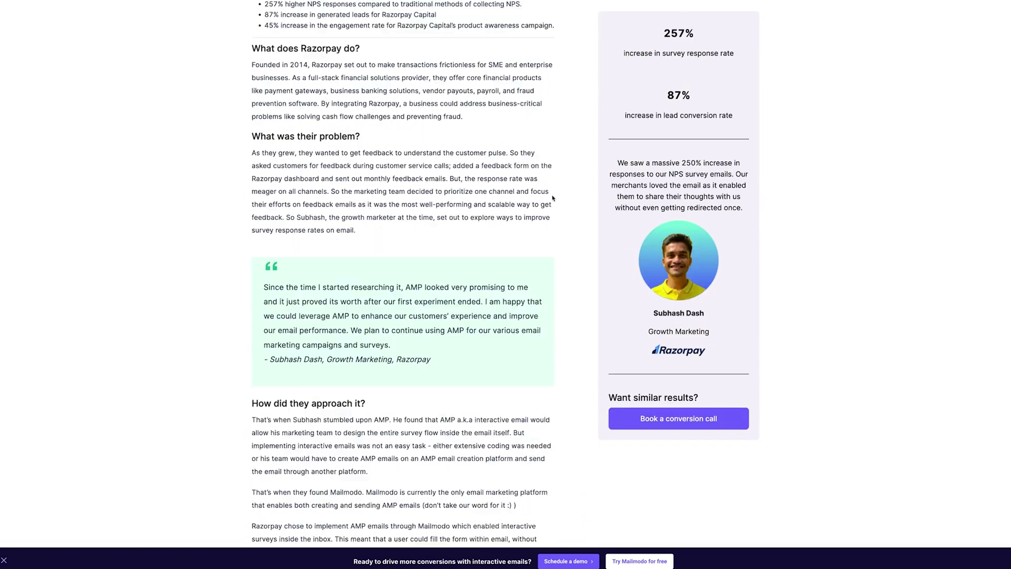
scroll(551, 197, "up", 6)
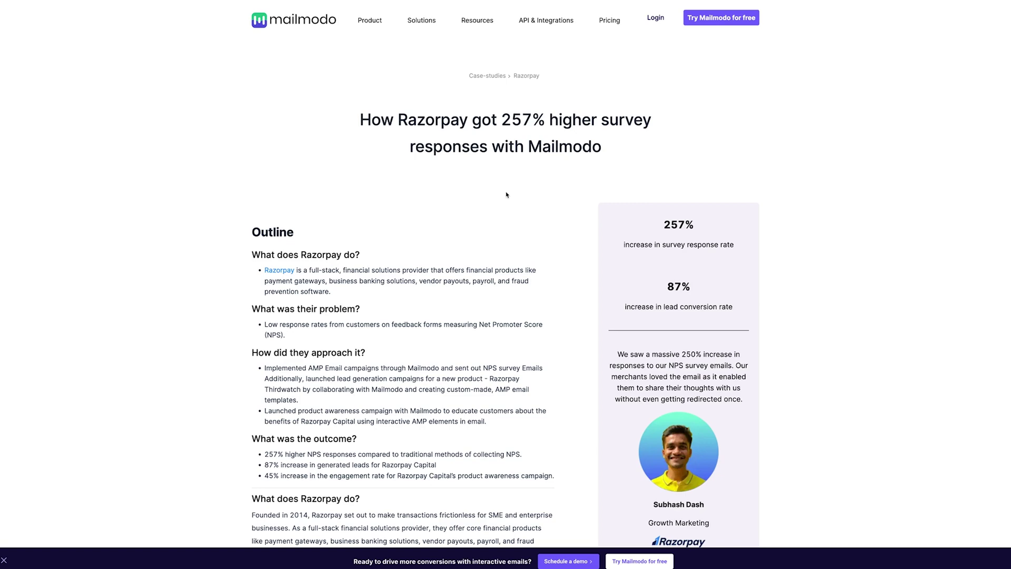
scroll(507, 195, "down", 2)
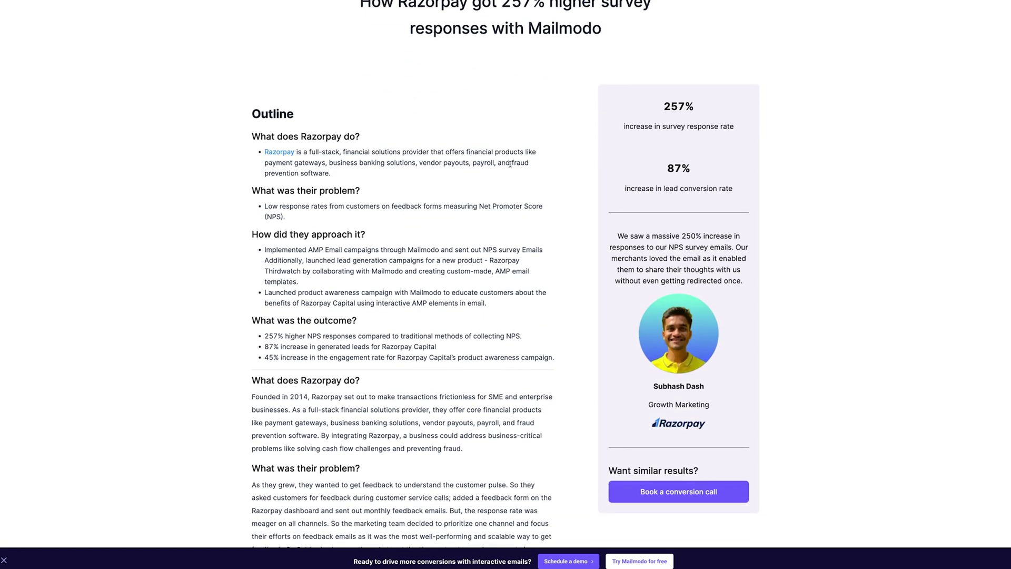
scroll(514, 163, "up", 1)
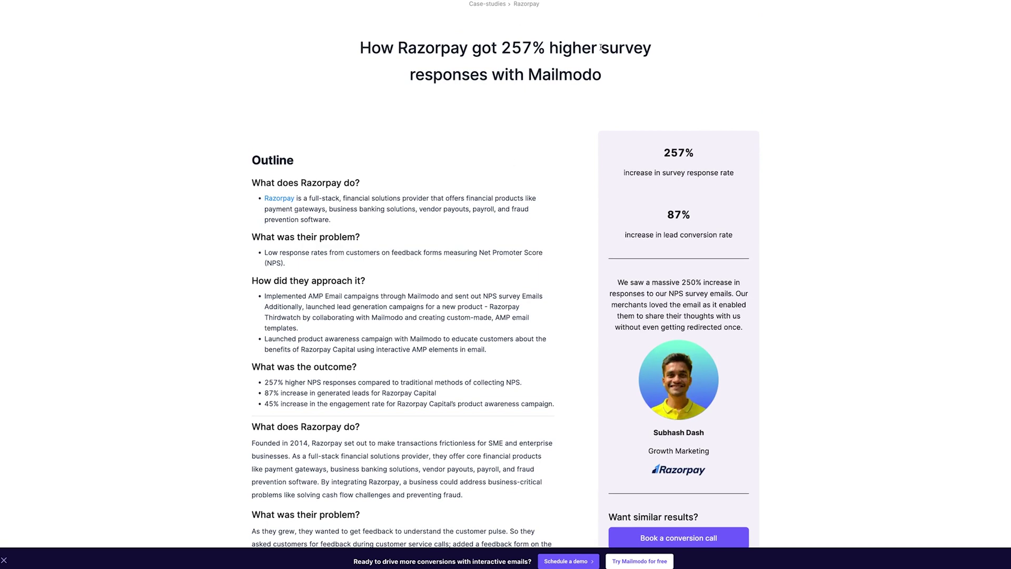
scroll(484, 211, "up", 1)
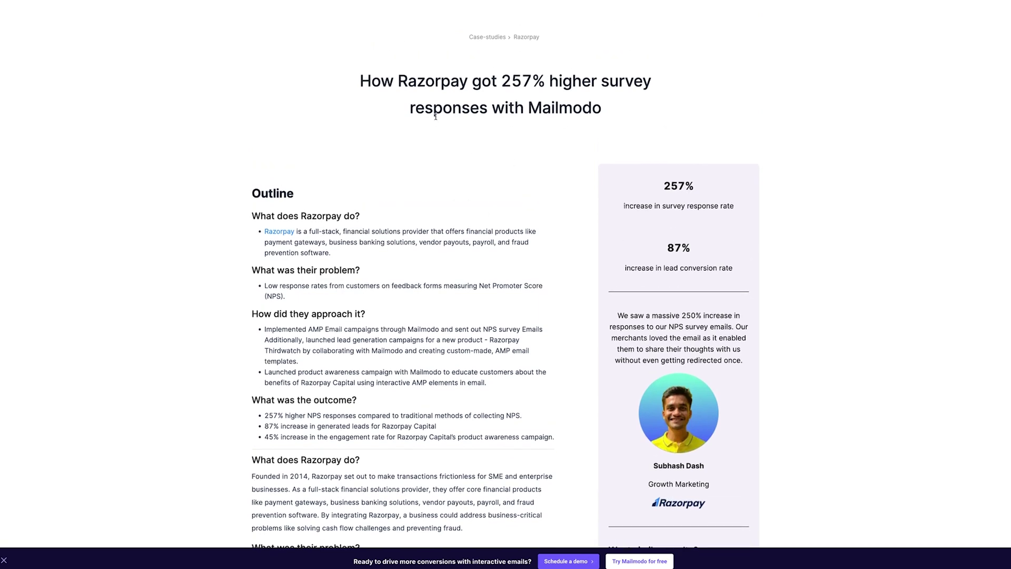
scroll(493, 177, "down", 4)
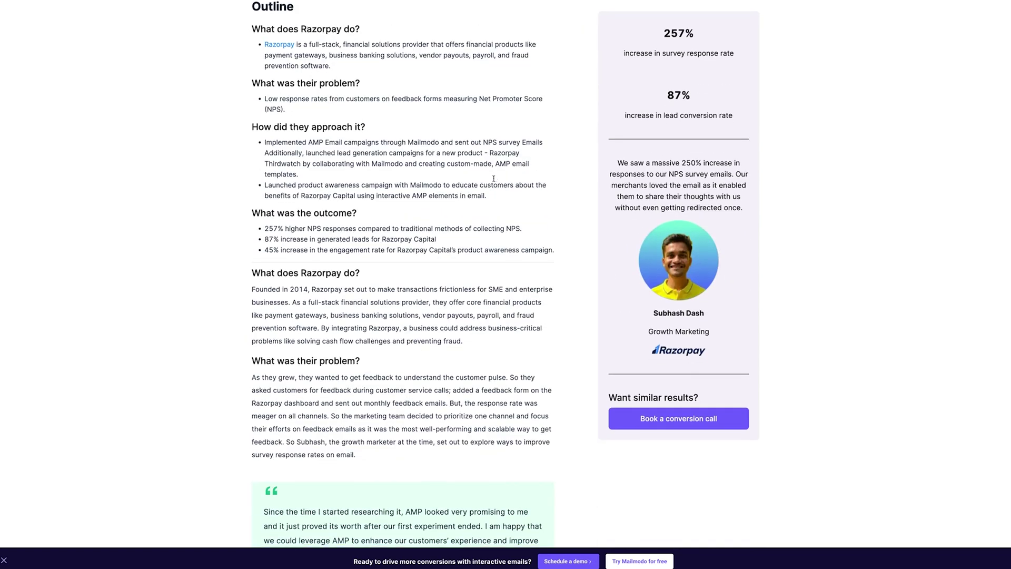
scroll(494, 178, "down", 1)
scroll(468, 217, "up", 2)
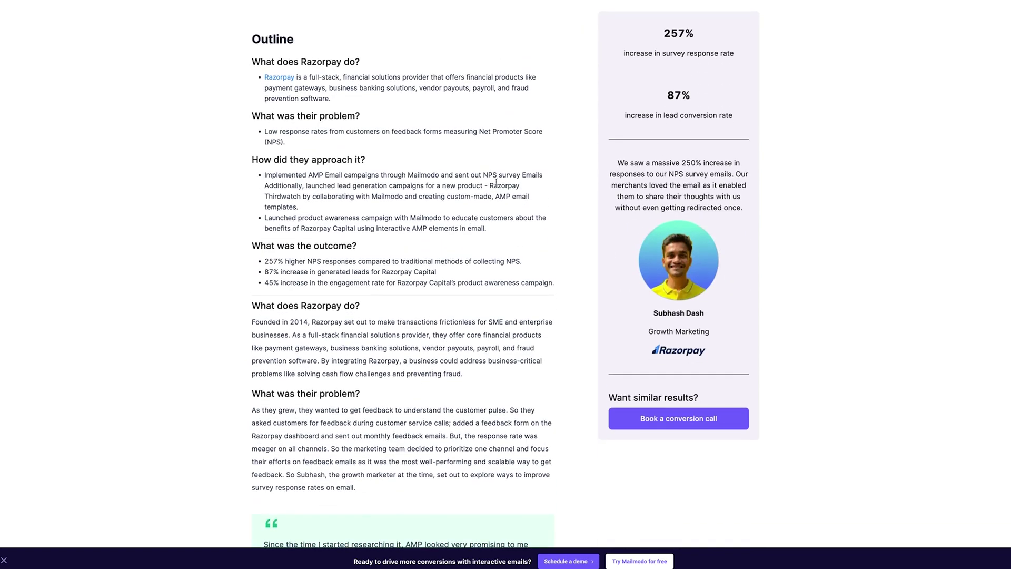
Step: Highlight the Outline's first bullet, finish reading, and return to the app's Templates page
left_click_drag(275, 175, 493, 176)
left_click(494, 183)
scroll(422, 246, "down", 3)
scroll(422, 246, "down", 8)
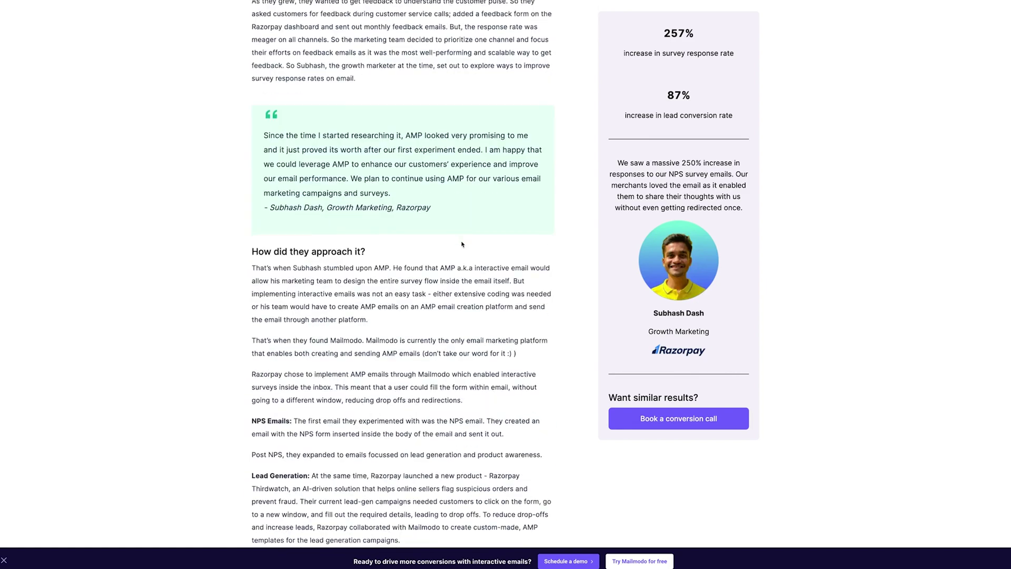
scroll(462, 256, "up", 5)
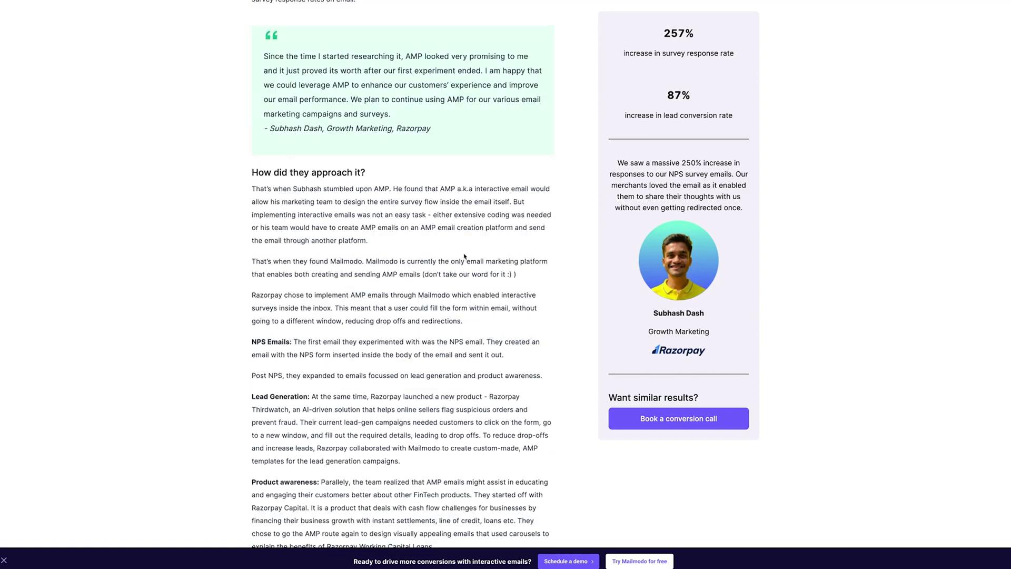
scroll(465, 256, "up", 15)
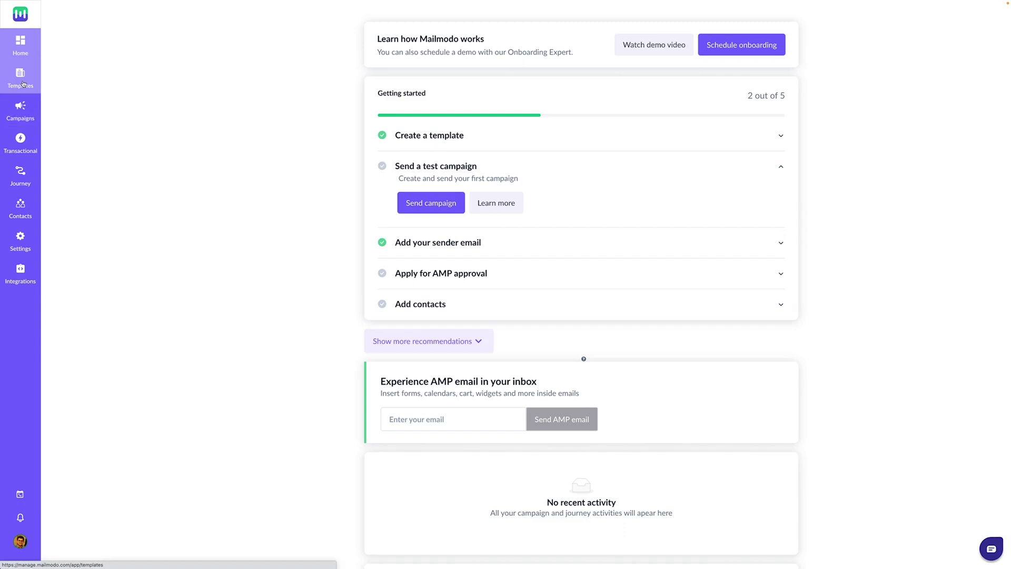
left_click(20, 78)
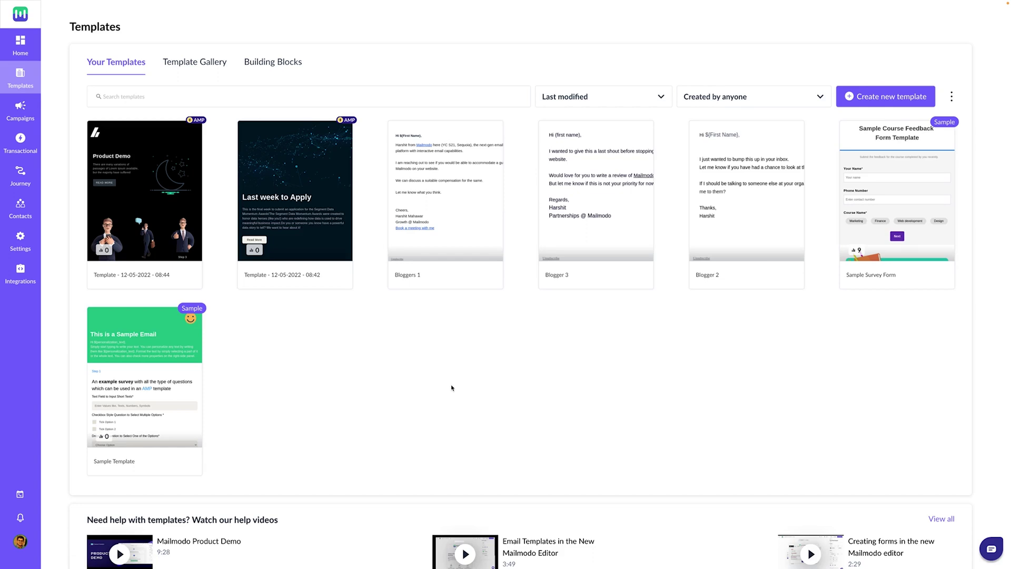
Step: Go from the saved templates list to the Template Gallery of ready-made emails
scroll(494, 349, "down", 1)
scroll(494, 350, "up", 1)
left_click(213, 61)
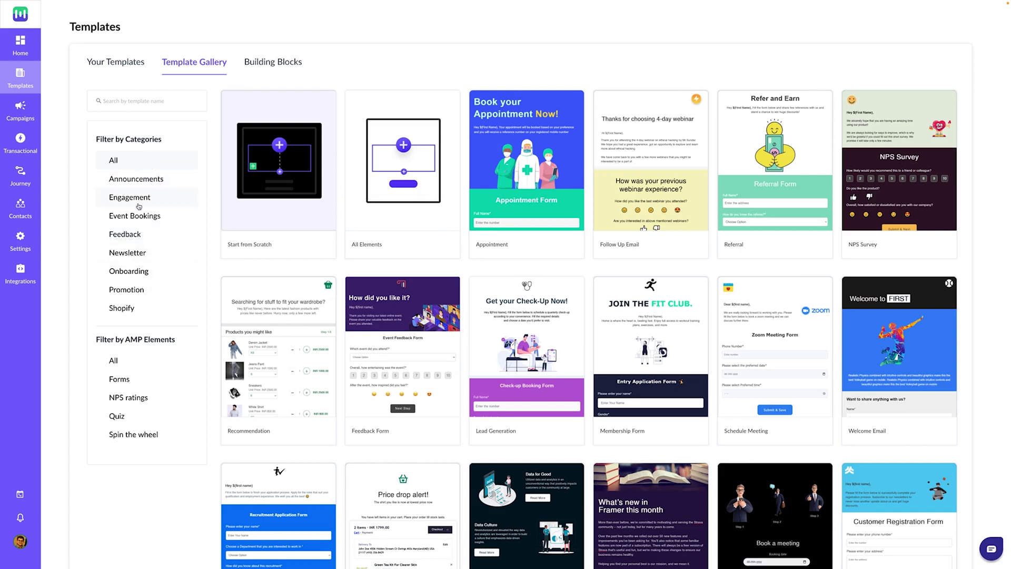
Step: Filter the gallery by Feedback, then Event Bookings, and preview the Appointment template
left_click(137, 218)
left_click(141, 236)
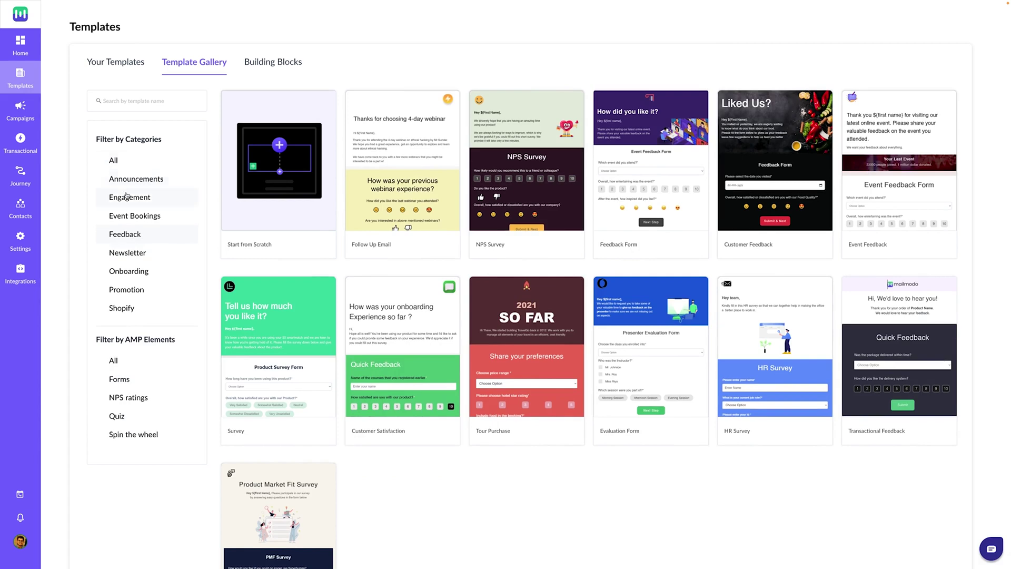
left_click(140, 218)
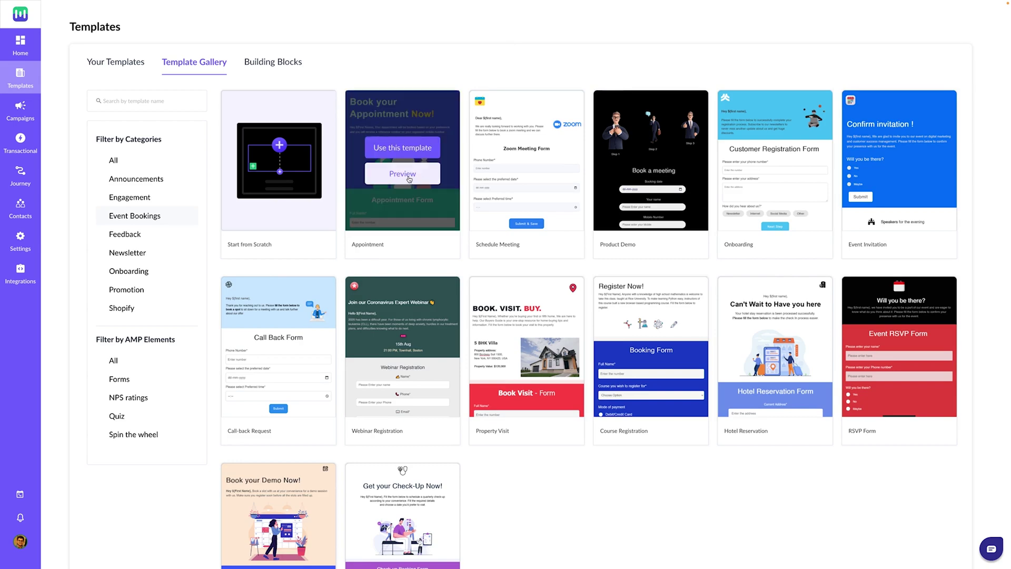
left_click(408, 179)
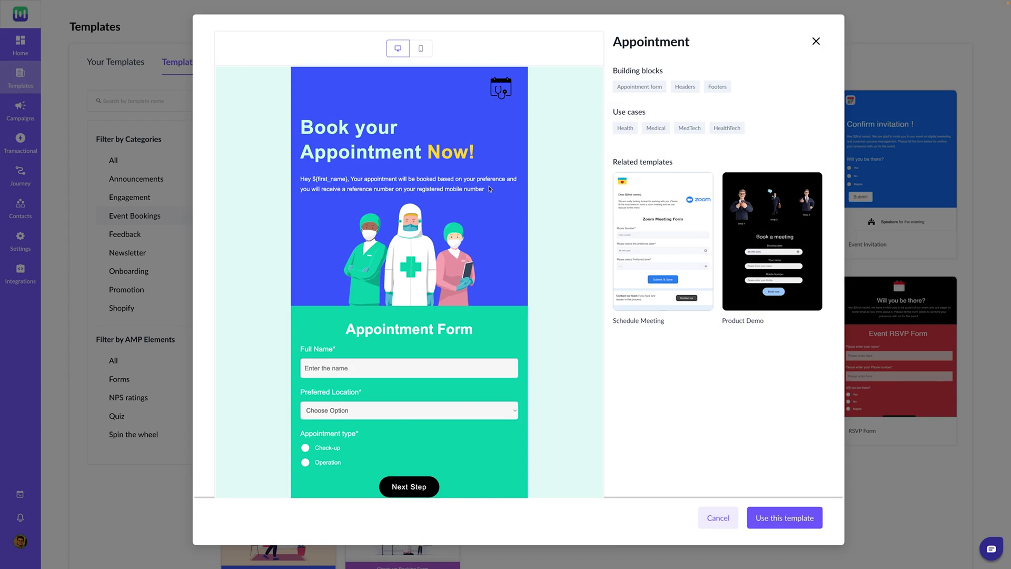
scroll(482, 196, "down", 2)
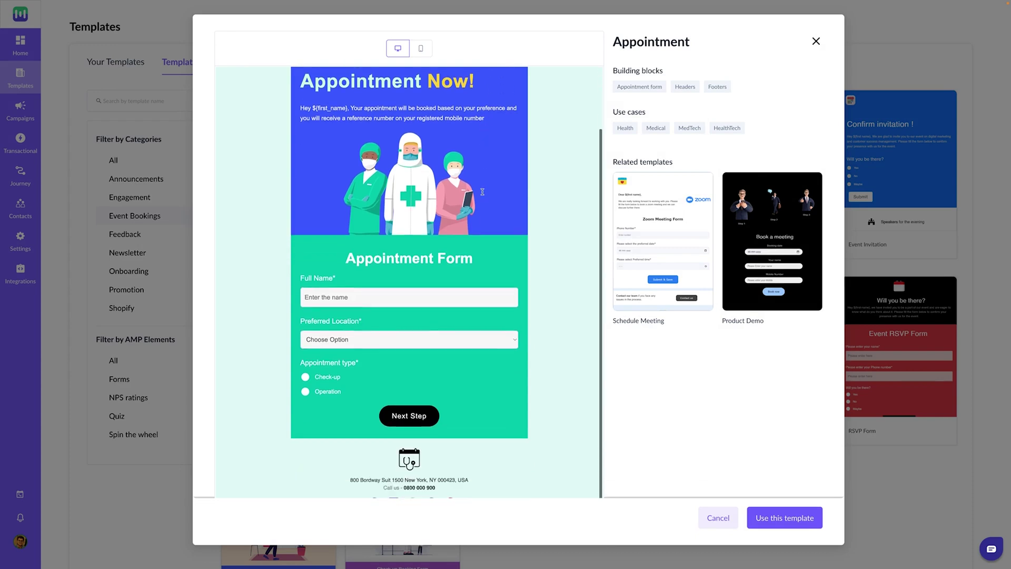
scroll(479, 192, "up", 2)
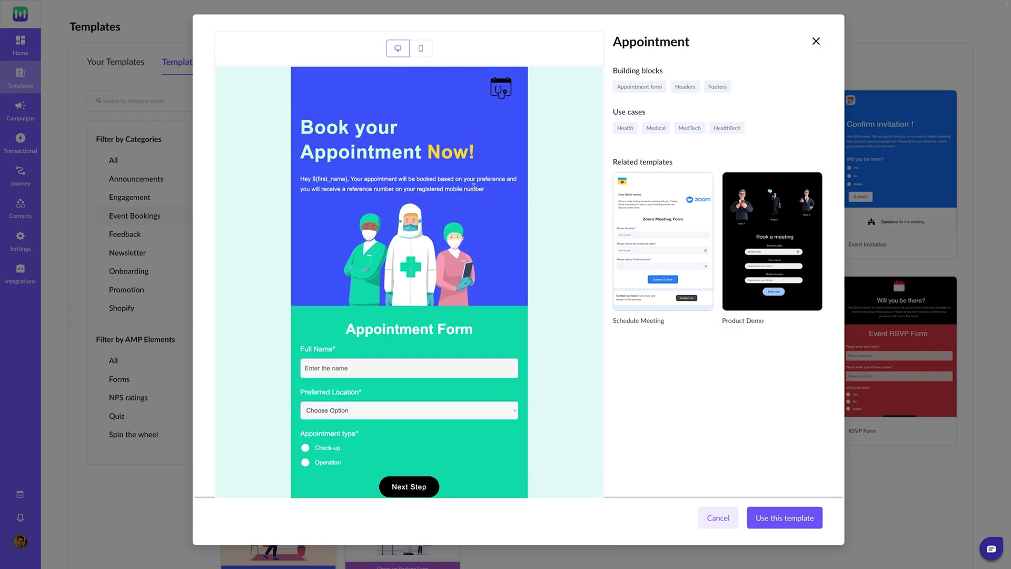
scroll(474, 186, "down", 2)
scroll(474, 185, "up", 2)
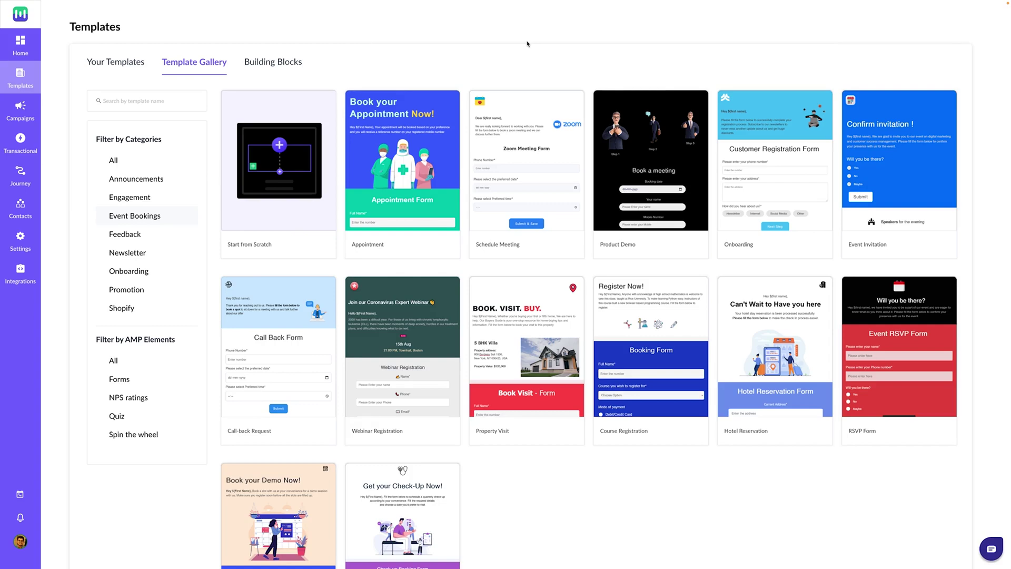
Step: Show templates with any AMP element and preview the NPS Survey template
left_click(115, 359)
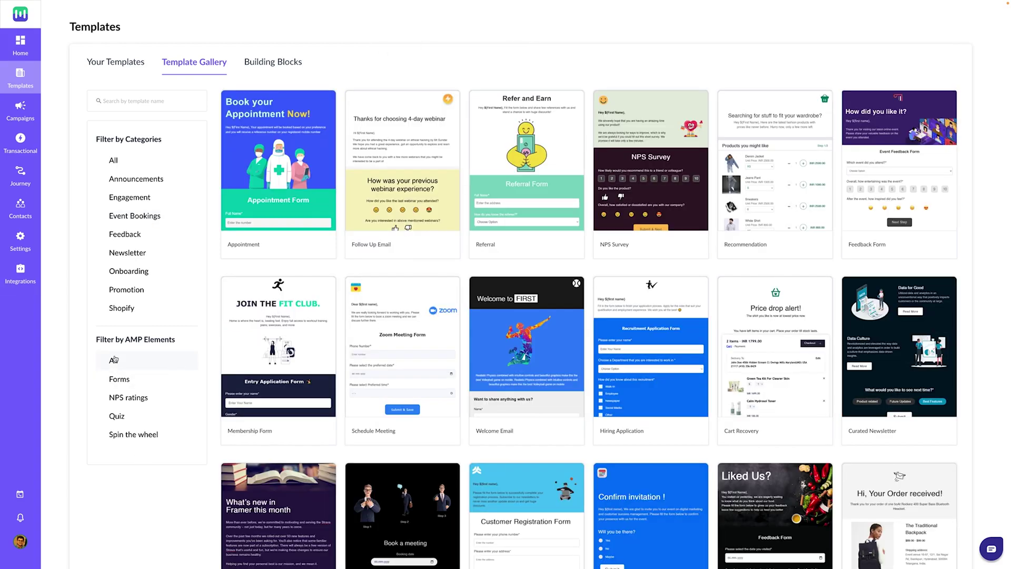
scroll(567, 248, "down", 2)
scroll(567, 247, "up", 2)
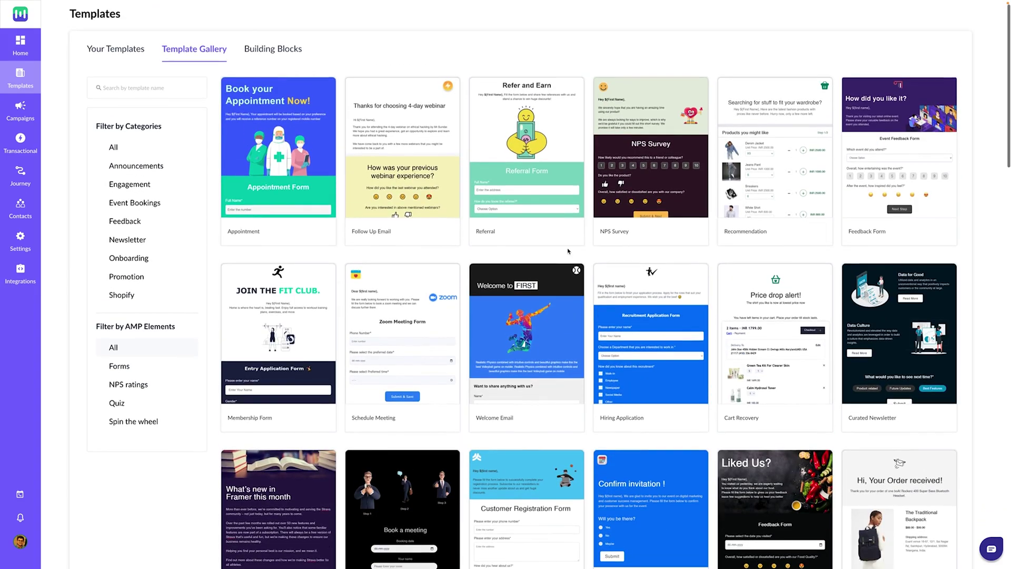
mouse_move(638, 113)
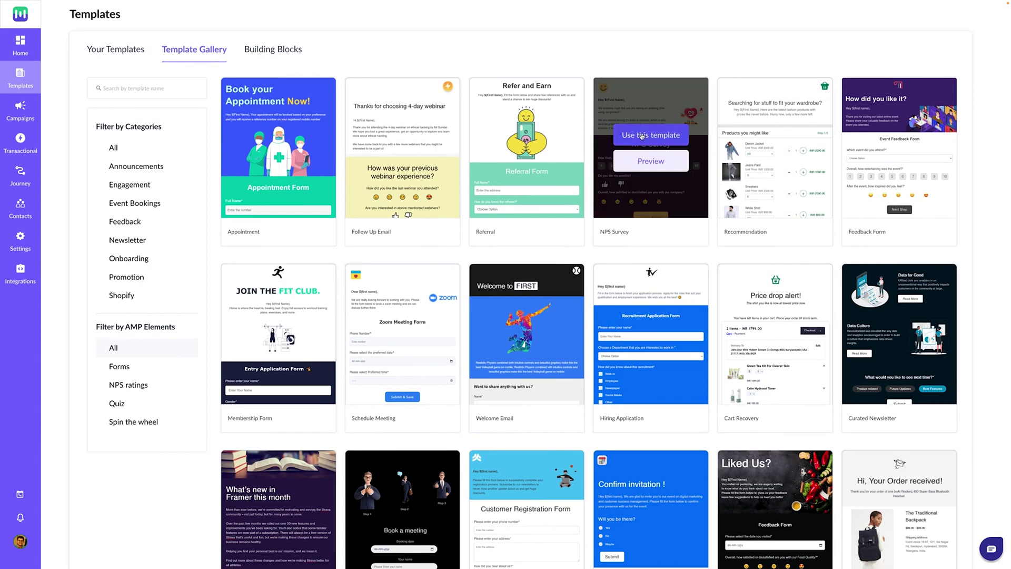
left_click(649, 161)
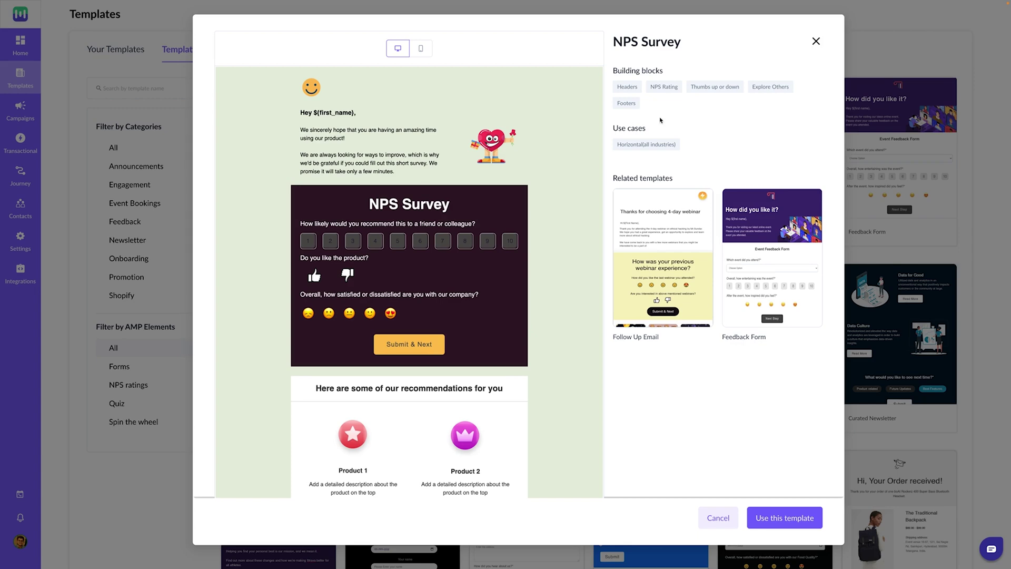
left_click(816, 42)
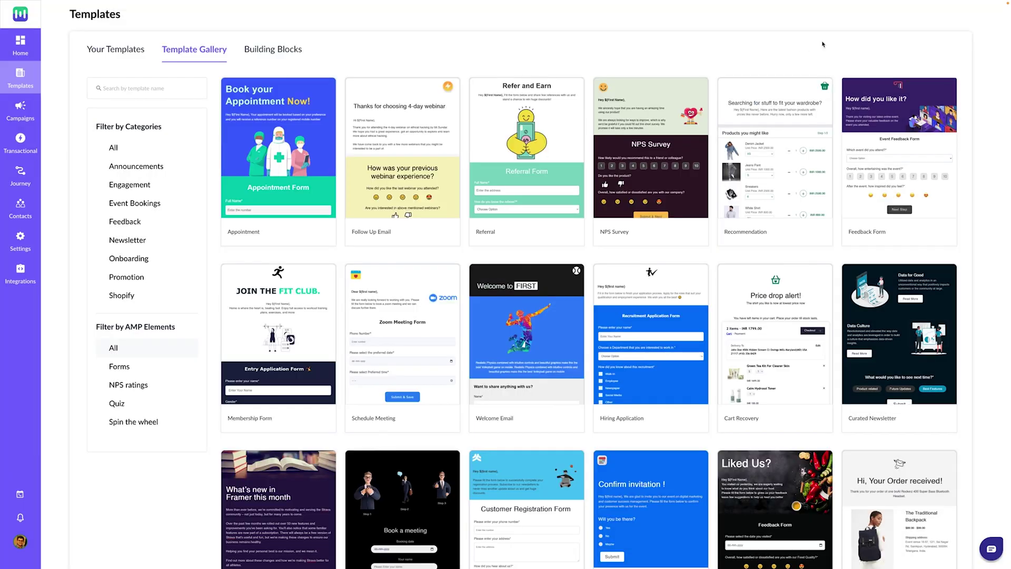
Step: Filter the gallery to Forms, then Quiz templates
left_click(127, 372)
scroll(116, 418, "down", 1)
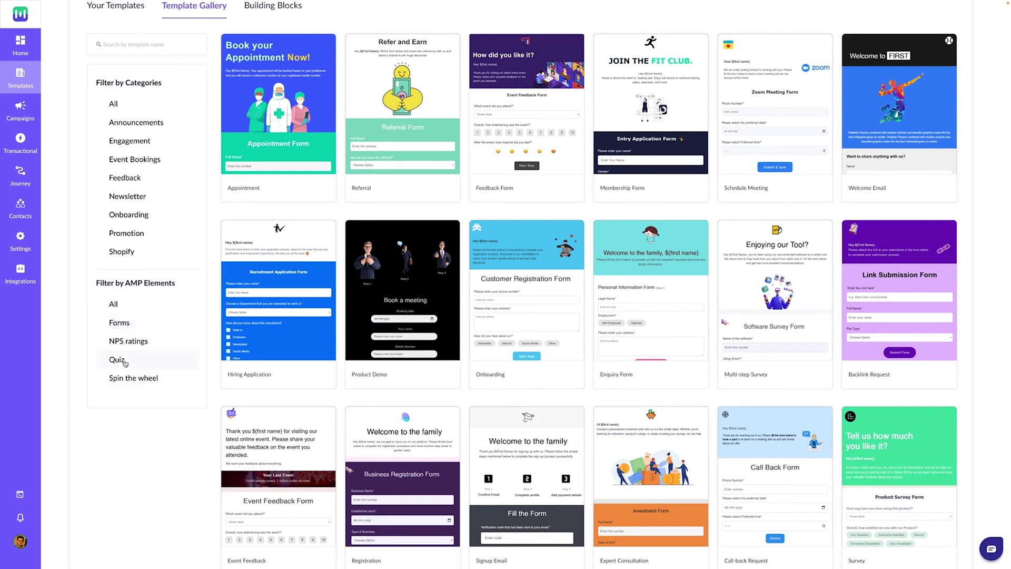
left_click(125, 362)
Step: Preview the Tech Trivia Quiz and answer 120 Hz and Mediatek 1000
mouse_move(300, 198)
left_click(285, 179)
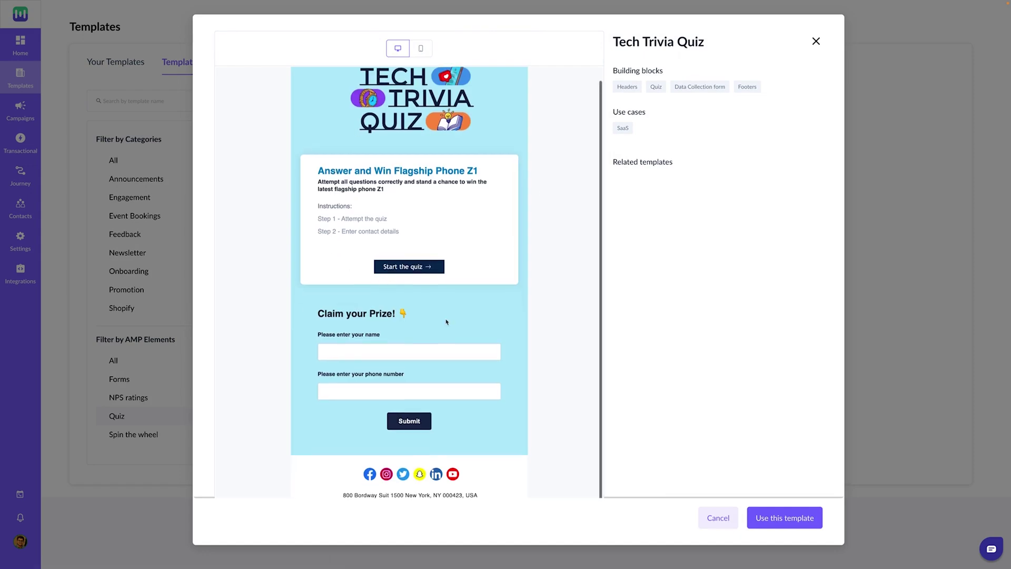
left_click(414, 283)
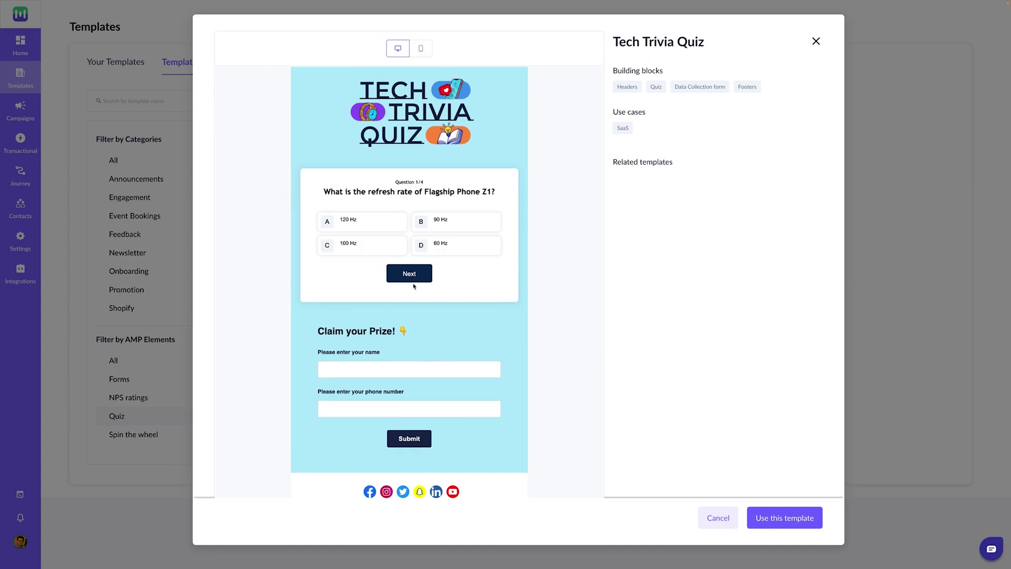
left_click(358, 222)
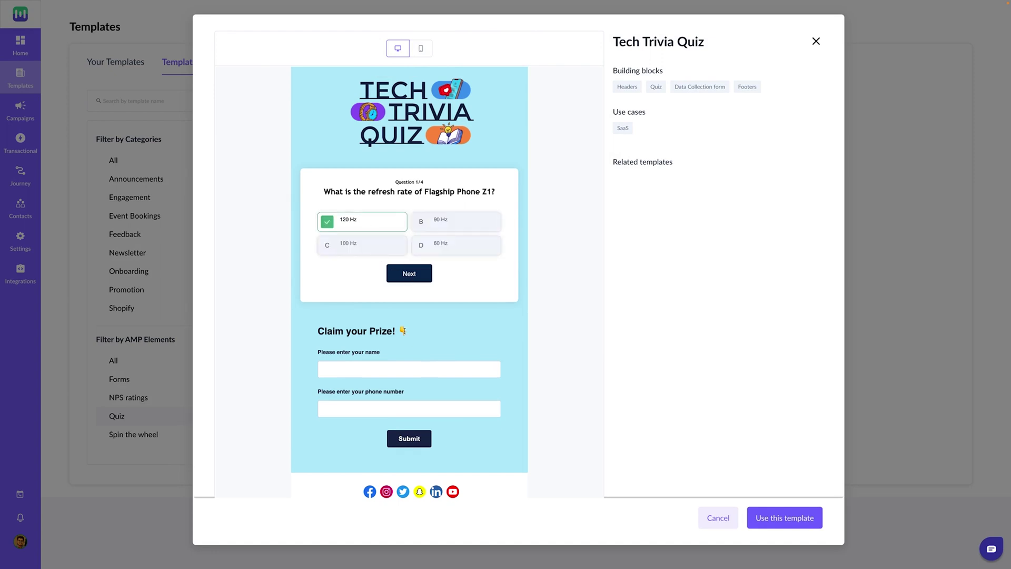
left_click(415, 274)
left_click(426, 248)
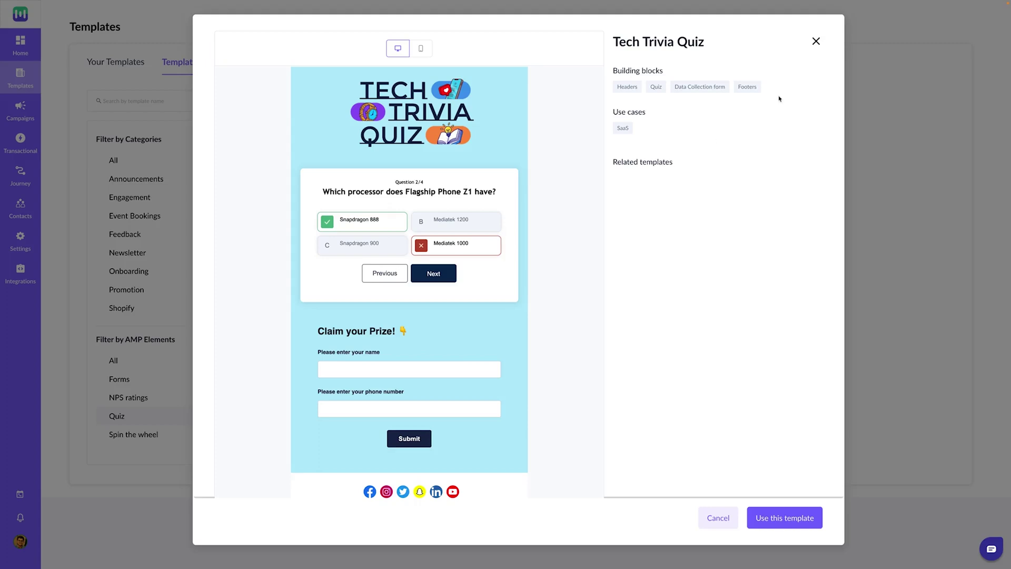
Step: Start on the quiz's name field, then close the Tech Trivia Quiz preview
scroll(307, 388, "down", 1)
left_click(322, 349)
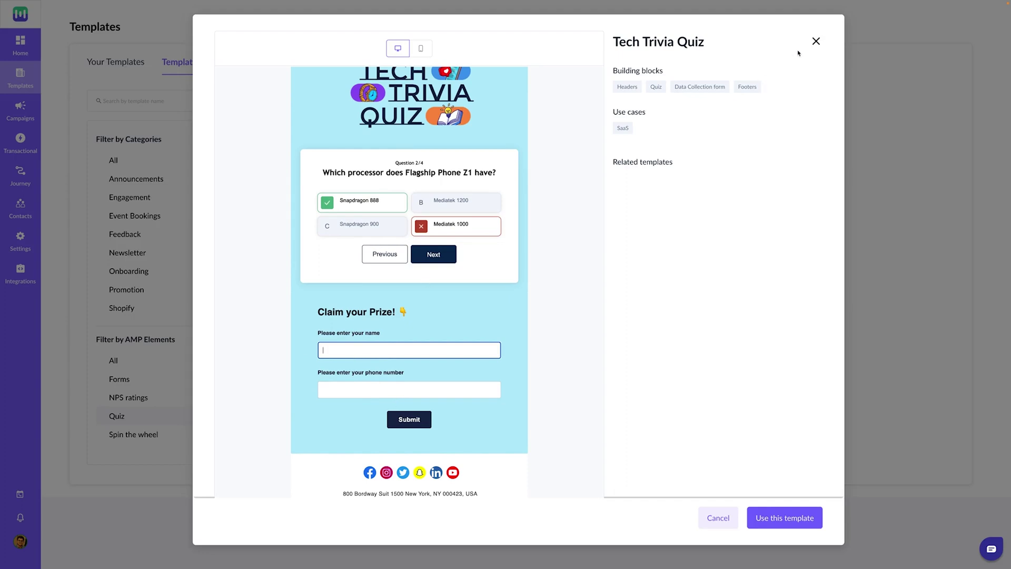
left_click(815, 41)
Step: Filter to Spin the wheel templates, preview Spin and Win, and spin the prize wheel
left_click(132, 435)
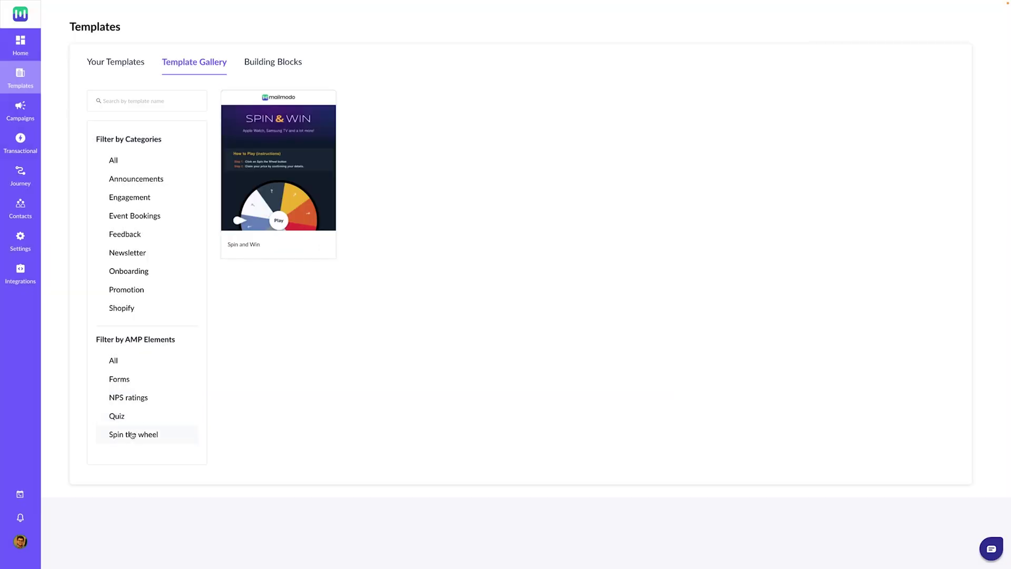
mouse_move(266, 199)
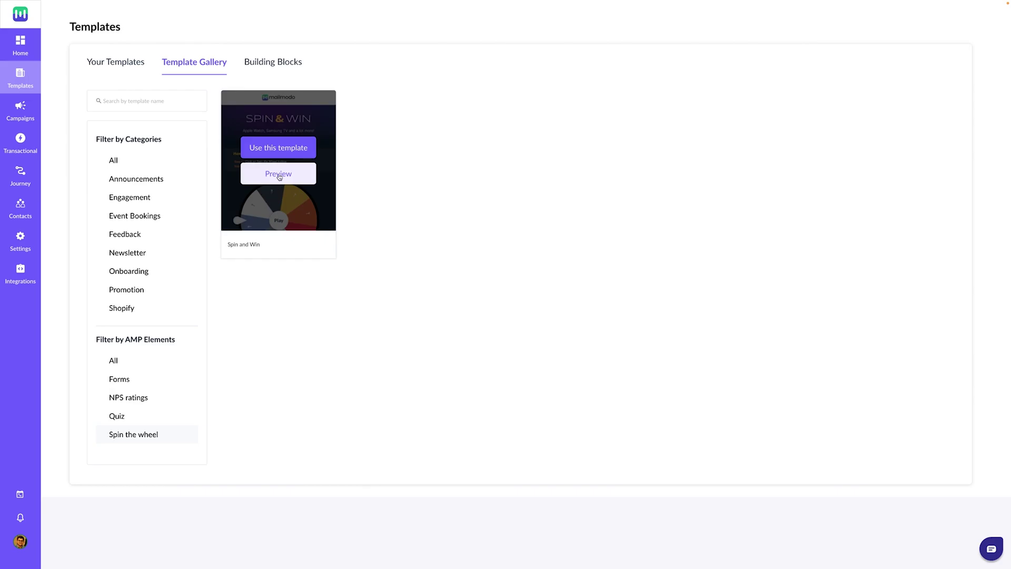
left_click(279, 175)
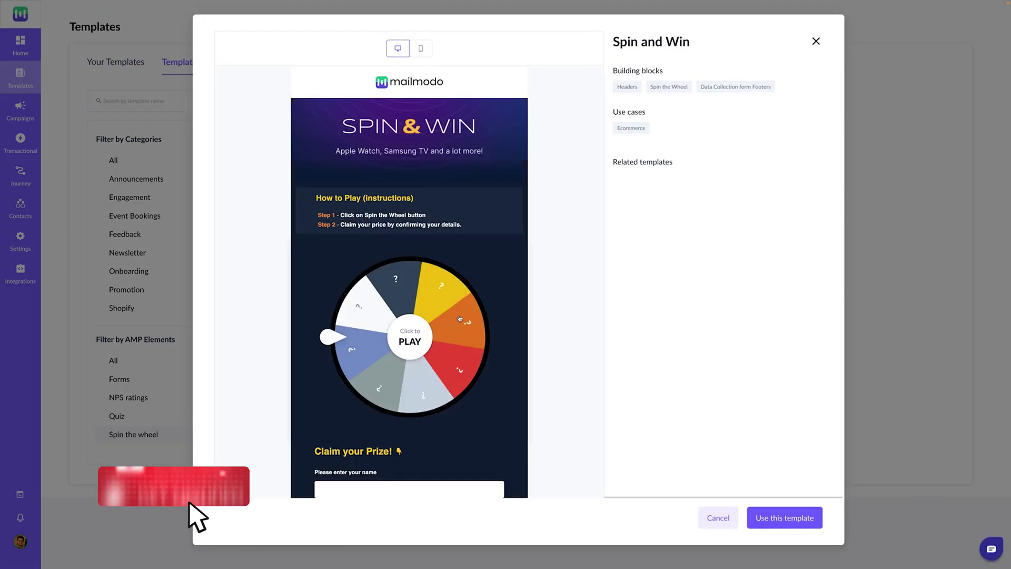
scroll(459, 318, "down", 1)
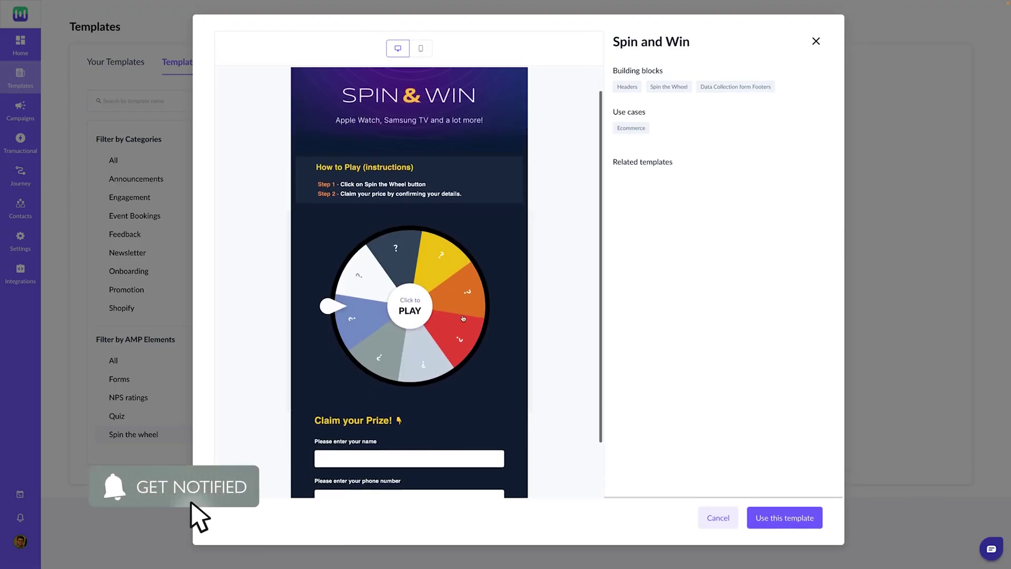
left_click(410, 309)
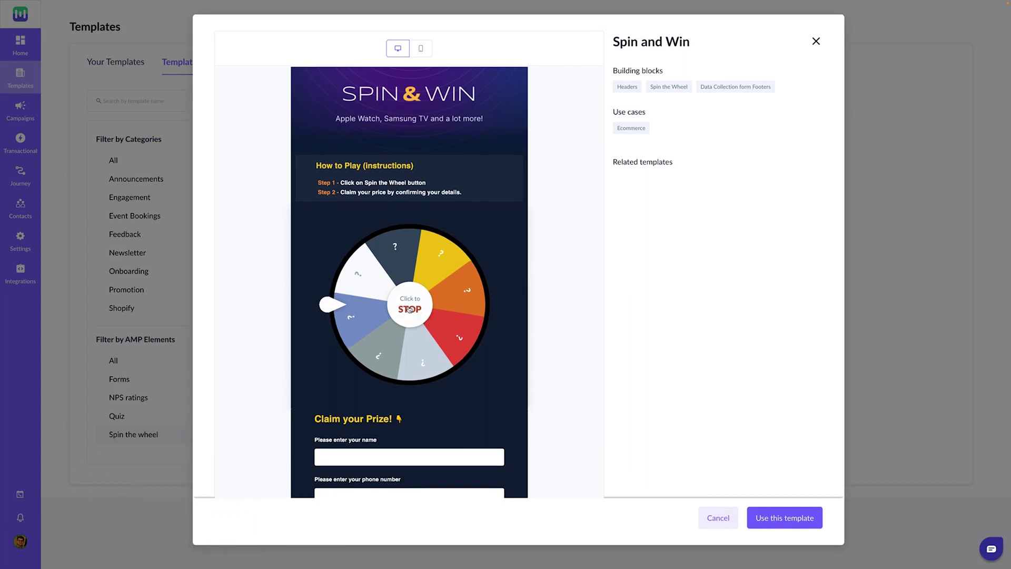
left_click(410, 309)
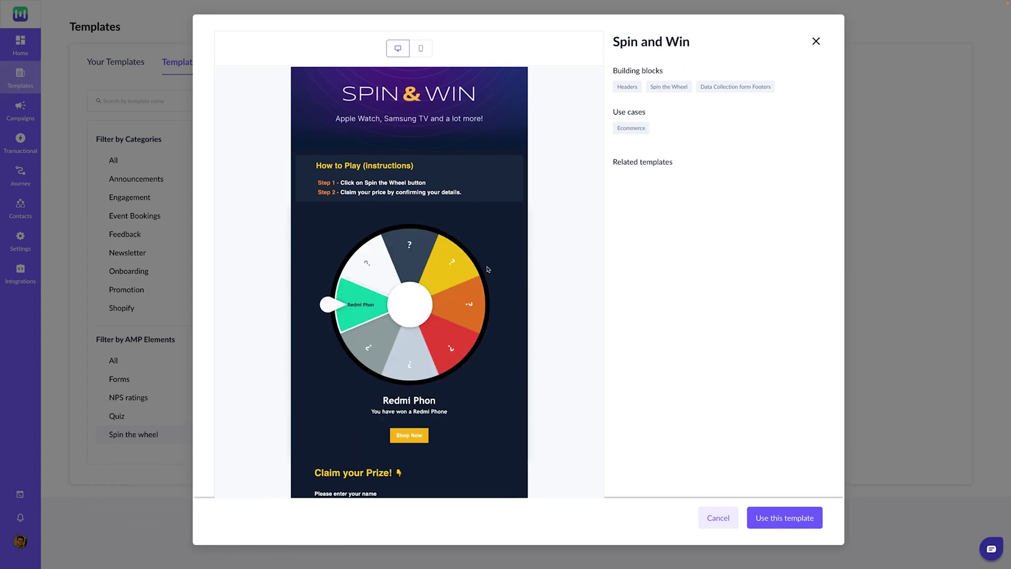
Step: Close the Spin and Win preview and switch to the Building Blocks gallery
scroll(358, 265, "down", 2)
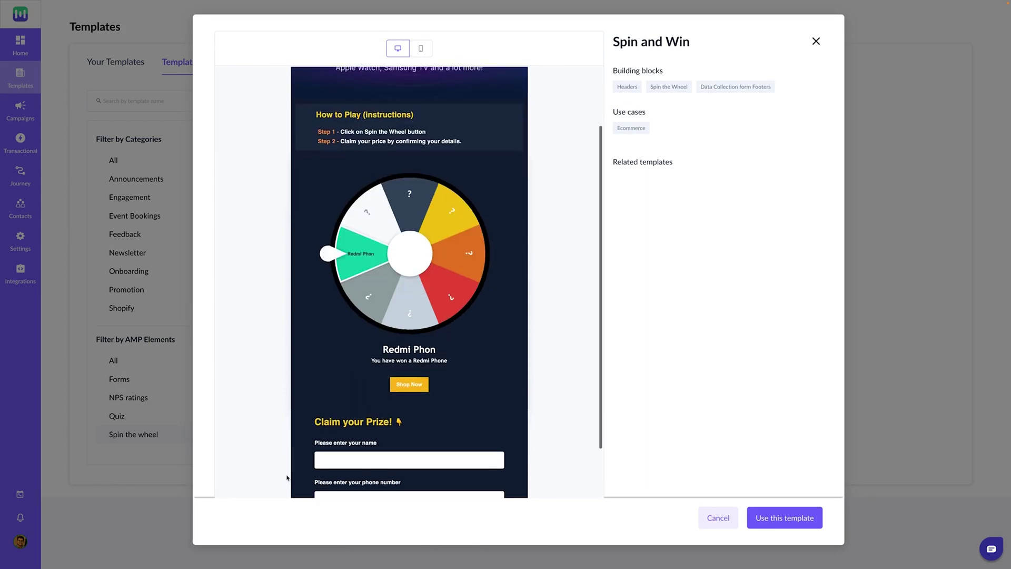
scroll(289, 477, "up", 1)
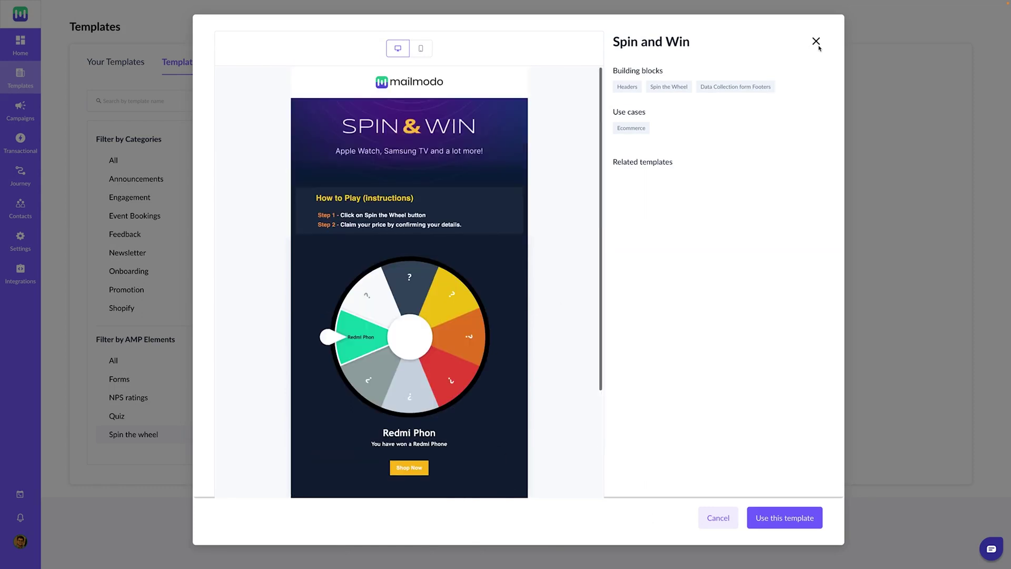
left_click(816, 42)
left_click(283, 63)
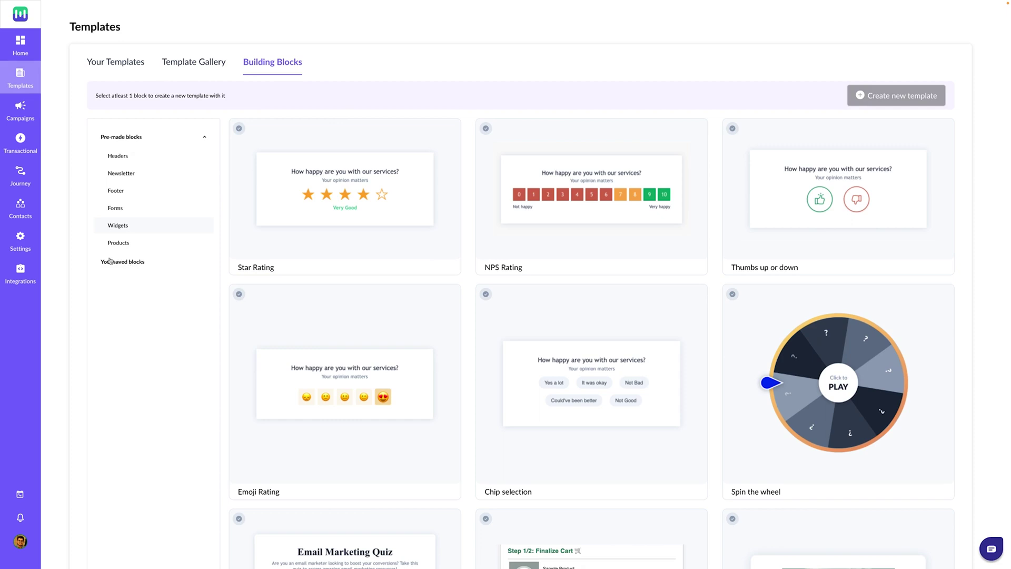
Step: Browse the Header, Newsletter, Footer and Form block categories
left_click(118, 156)
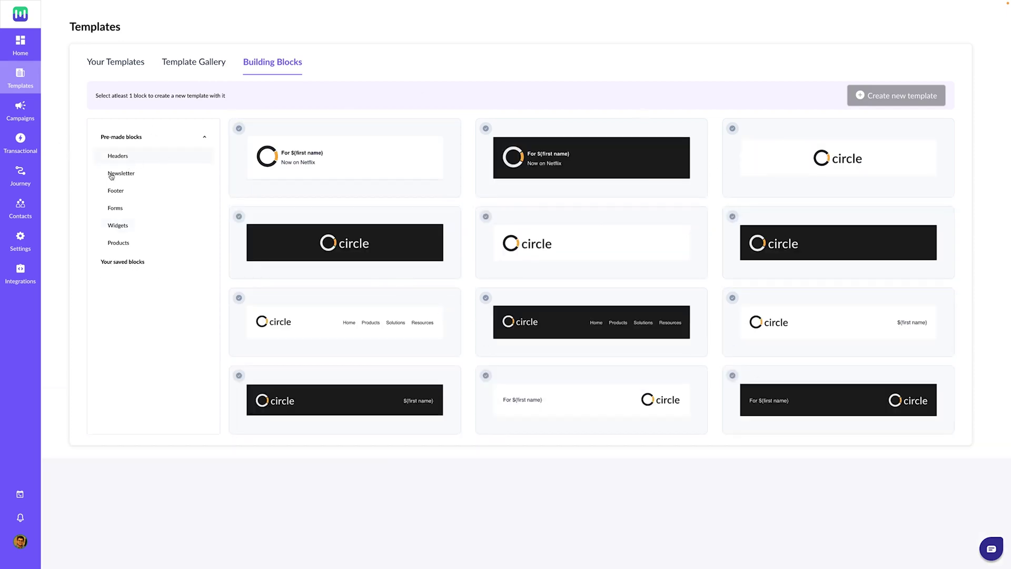
left_click(113, 174)
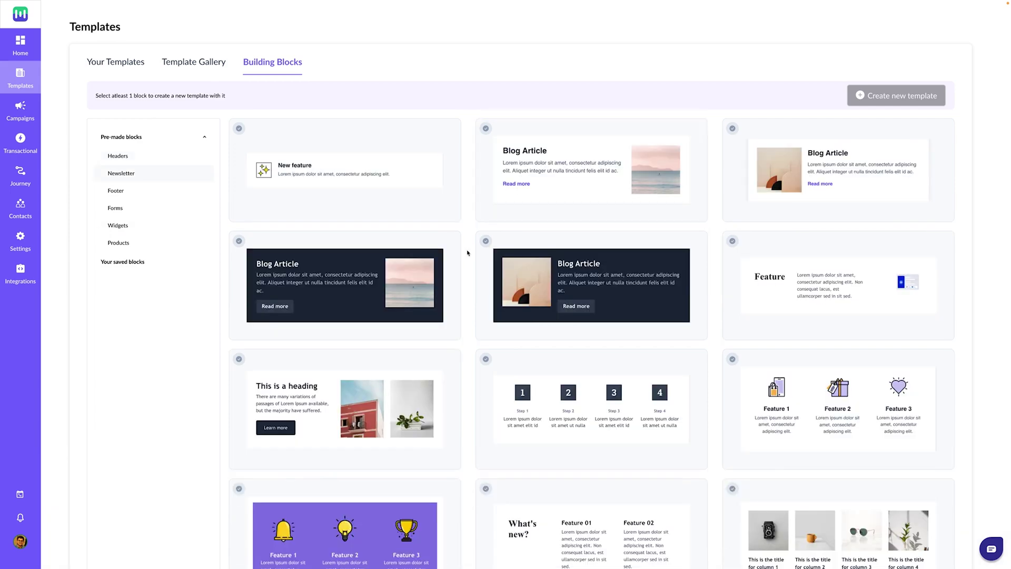
scroll(692, 302, "down", 1)
scroll(692, 302, "down", 9)
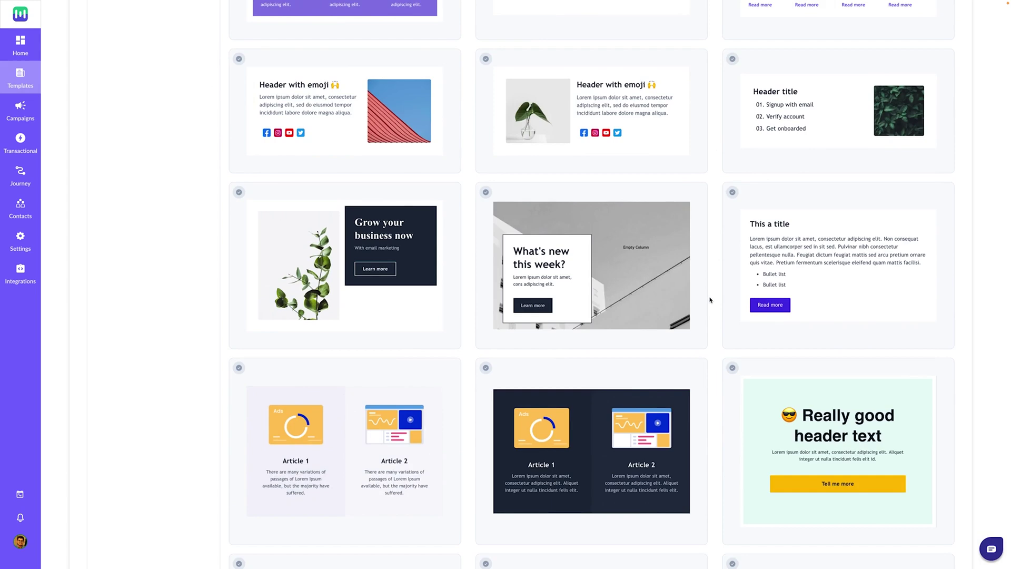
scroll(710, 300, "up", 1)
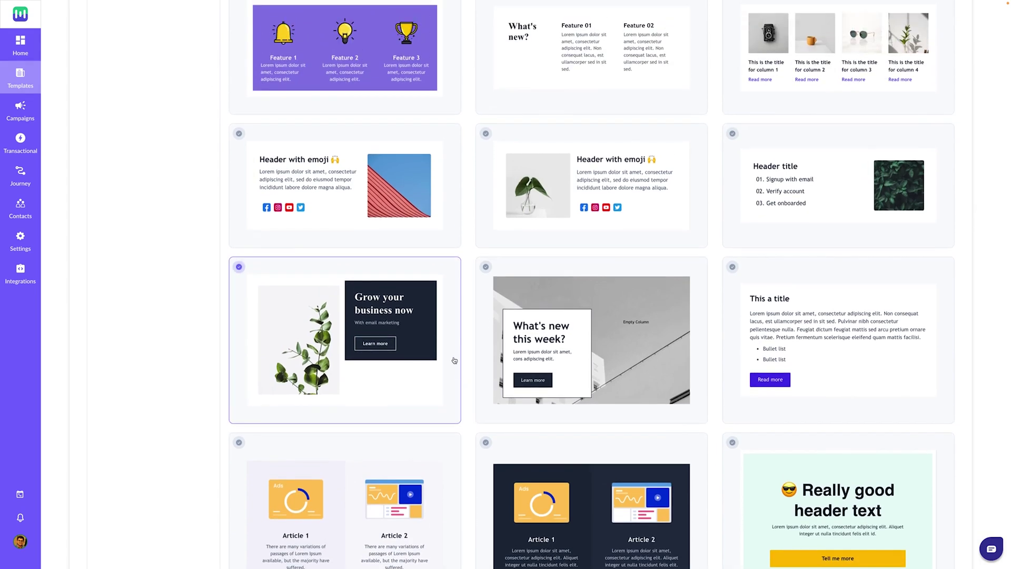
scroll(454, 361, "up", 10)
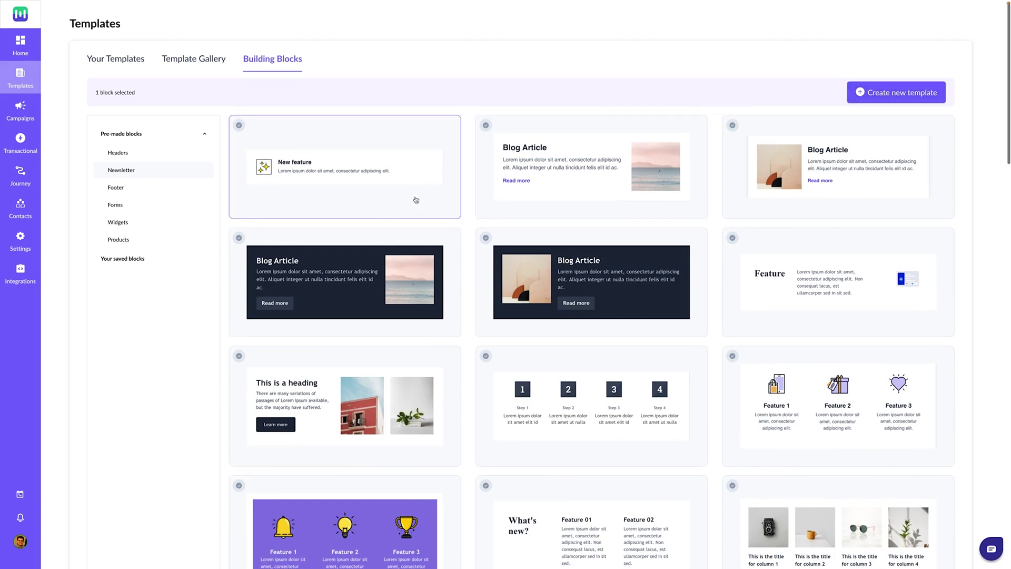
scroll(132, 195, "down", 1)
left_click(124, 189)
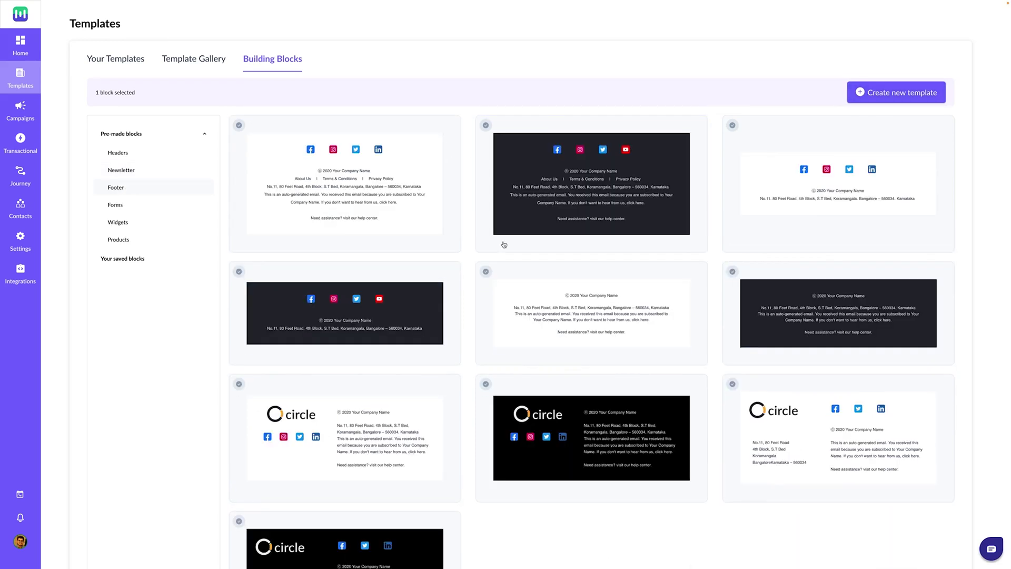
left_click(116, 205)
scroll(658, 256, "down", 2)
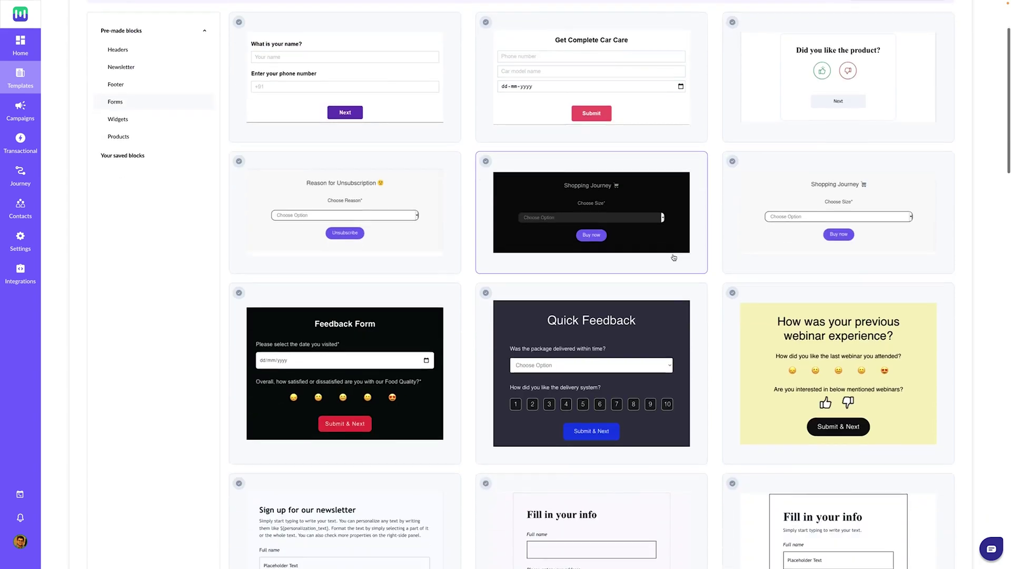
scroll(364, 359, "up", 2)
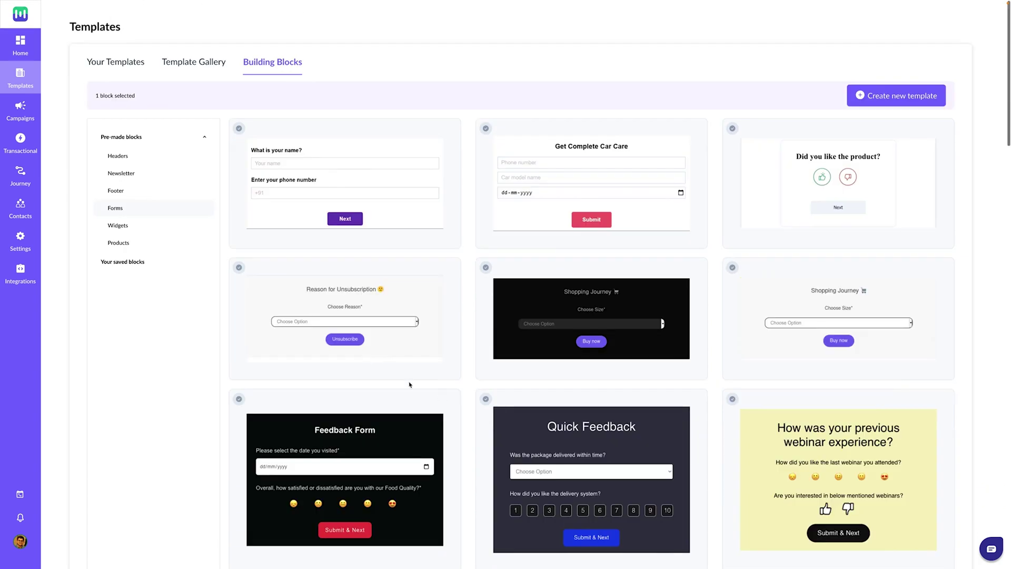
Step: Scroll through the Widgets blocks, from ratings to Poll, Calendly and Zoom Webinar Registration
left_click(119, 226)
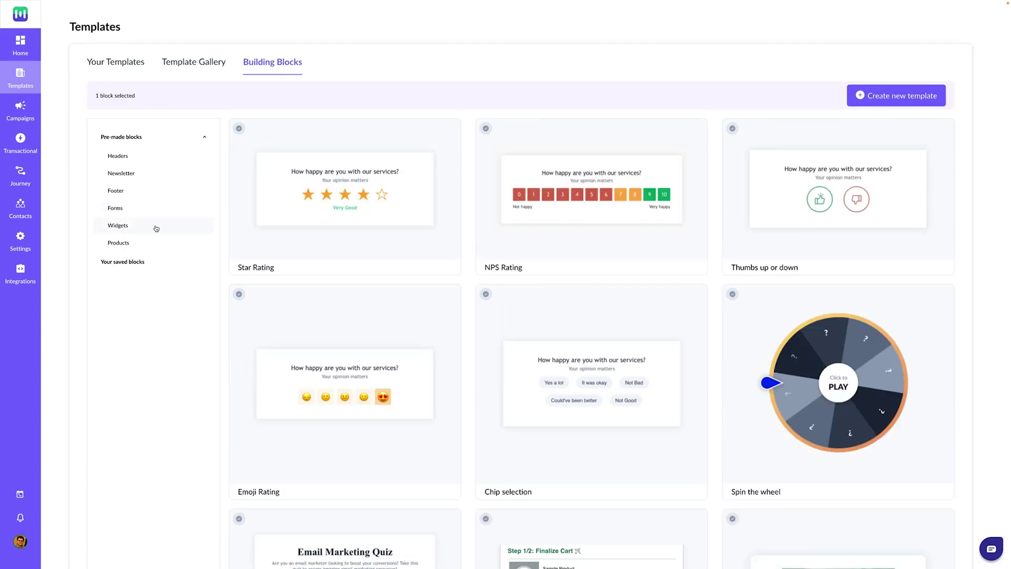
scroll(795, 271, "down", 3)
scroll(916, 213, "up", 2)
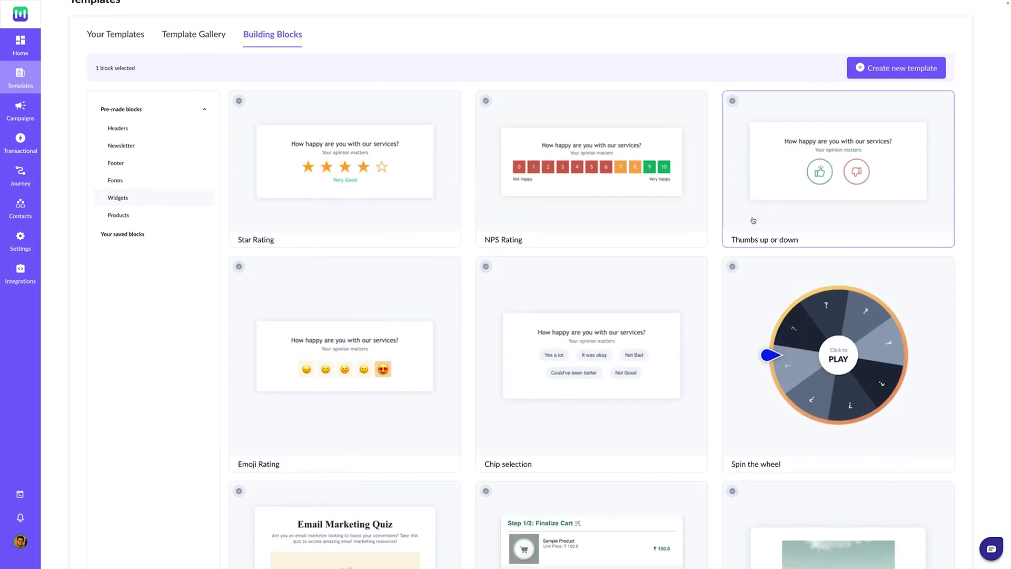
scroll(563, 243, "down", 3)
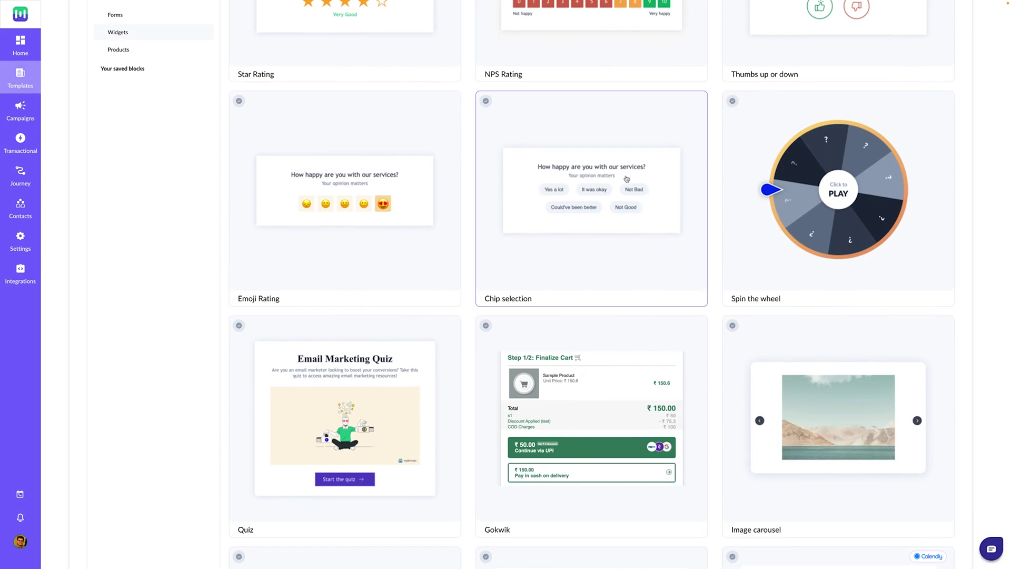
scroll(547, 296, "down", 2)
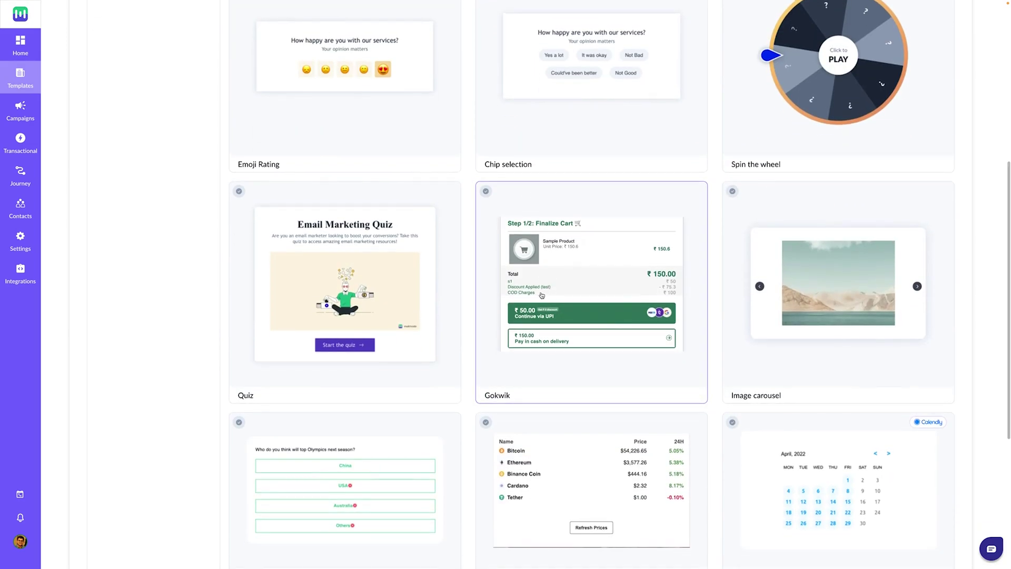
scroll(874, 368, "down", 1)
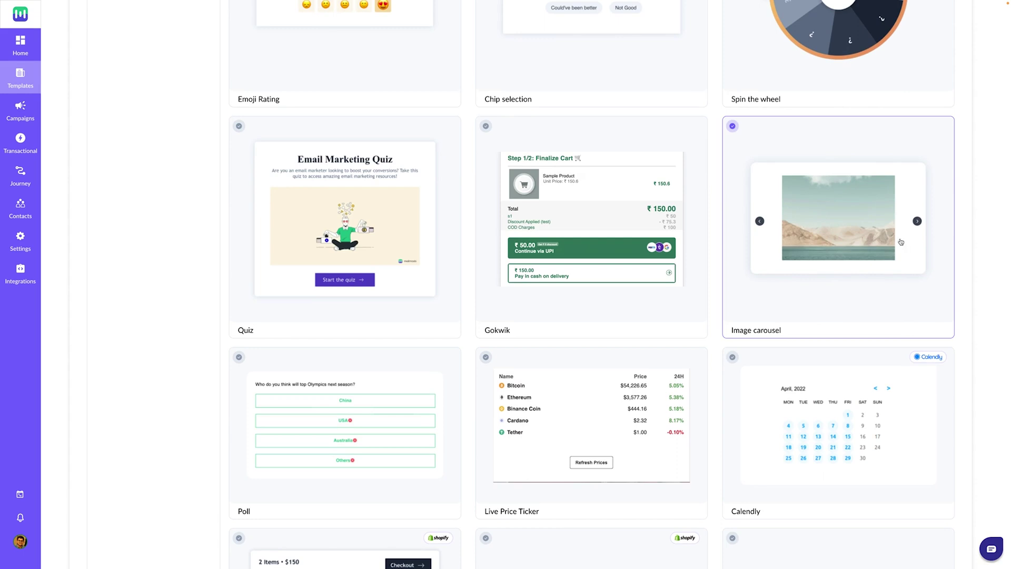
scroll(913, 239, "down", 1)
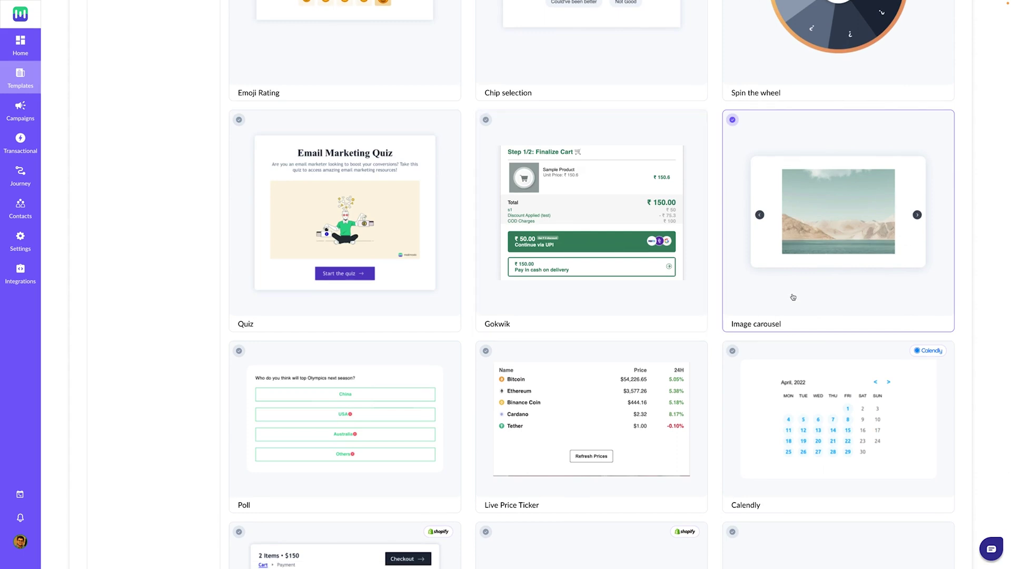
scroll(794, 296, "down", 2)
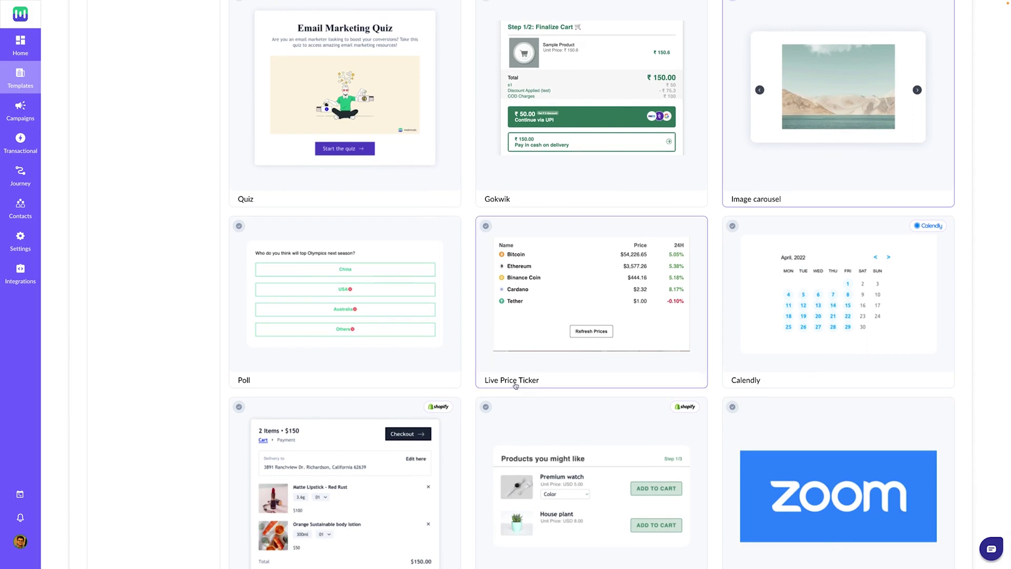
scroll(561, 281, "down", 1)
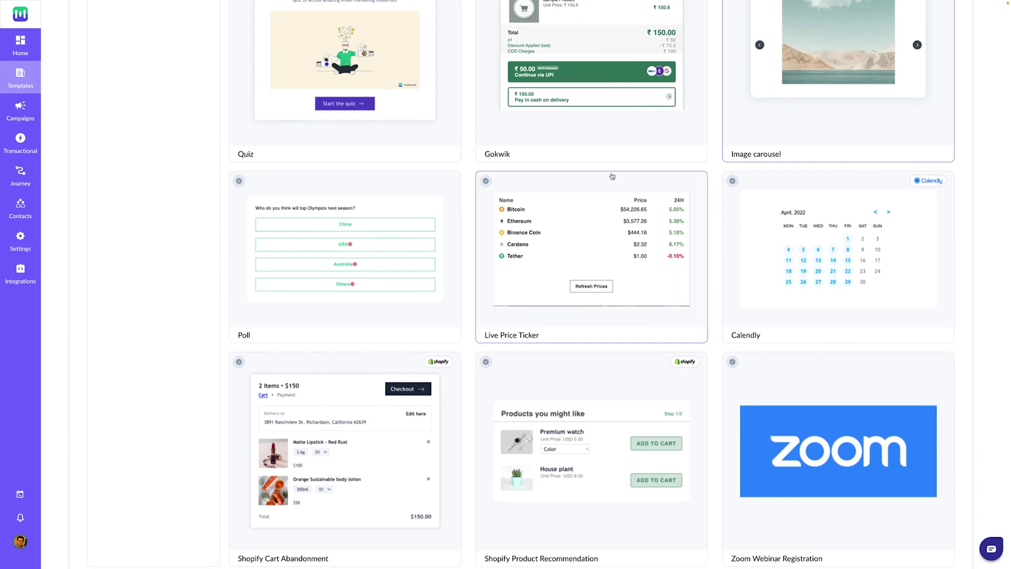
scroll(721, 219, "down", 1)
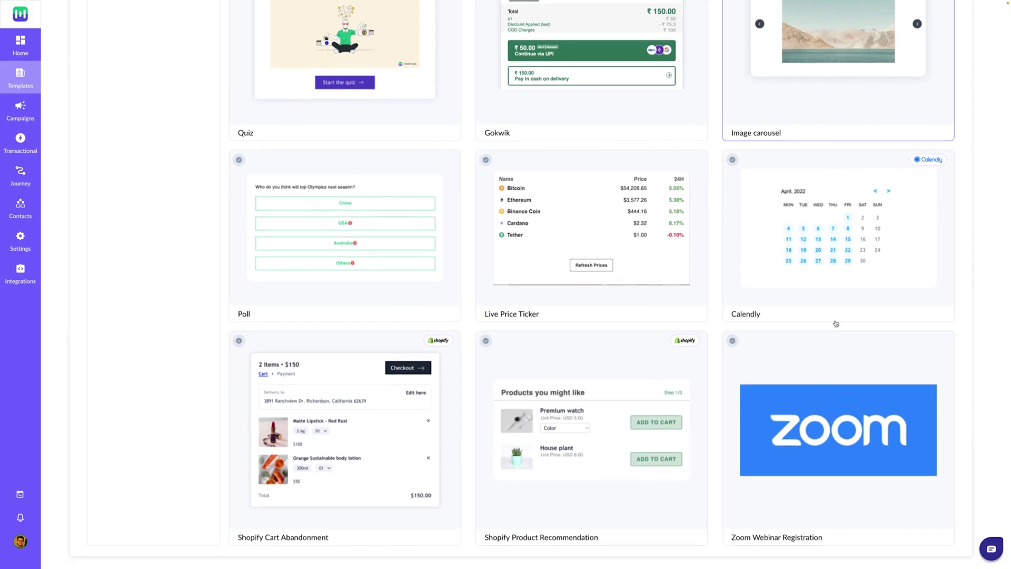
scroll(834, 322, "up", 5)
scroll(833, 320, "up", 7)
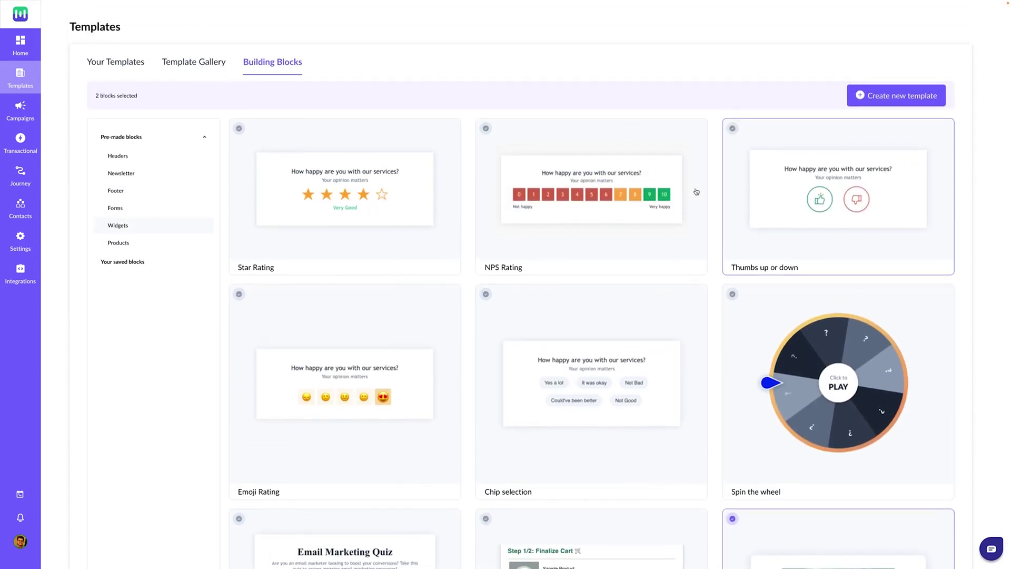
left_click(118, 243)
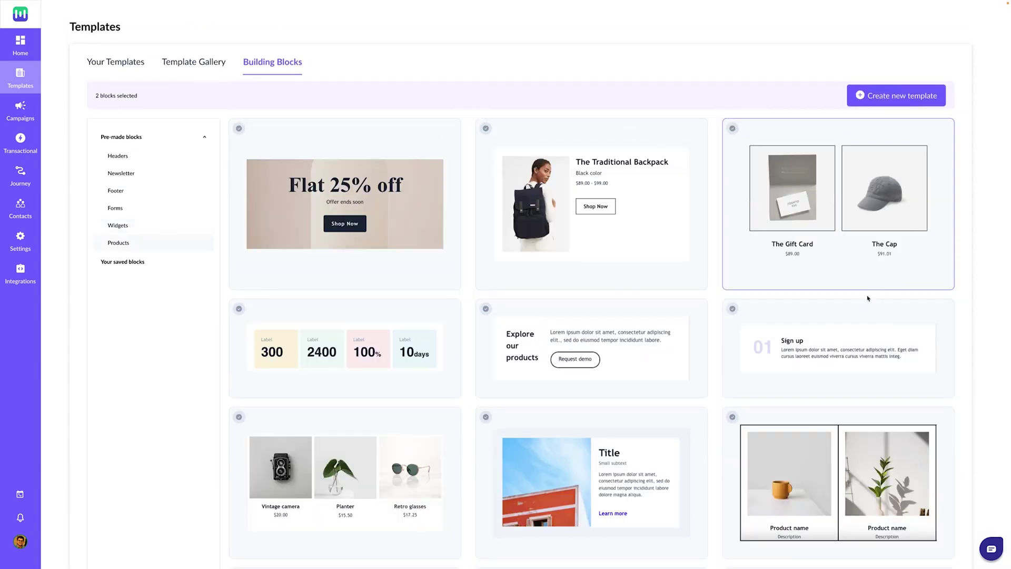
scroll(864, 284, "down", 7)
scroll(853, 244, "up", 8)
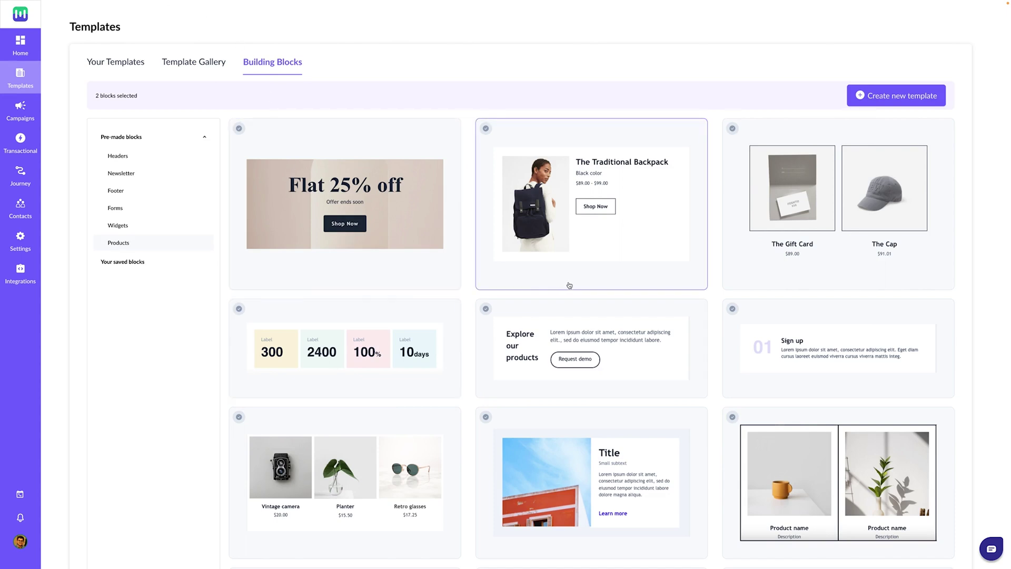
left_click(135, 227)
scroll(713, 320, "down", 5)
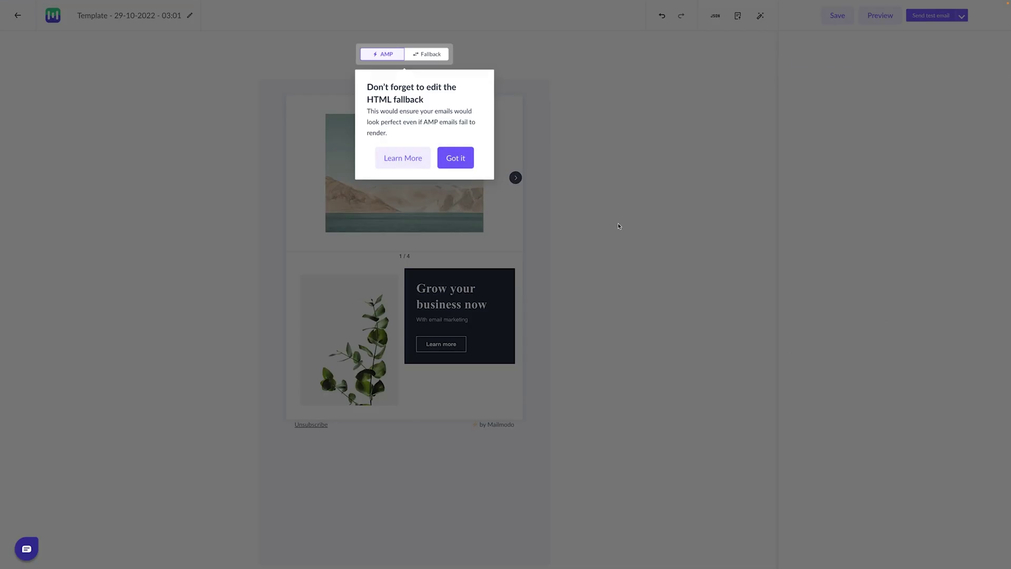
Step: Move the carousel below Grow your business, browse the new-block menu, then view the HTML fallback
left_click(457, 158)
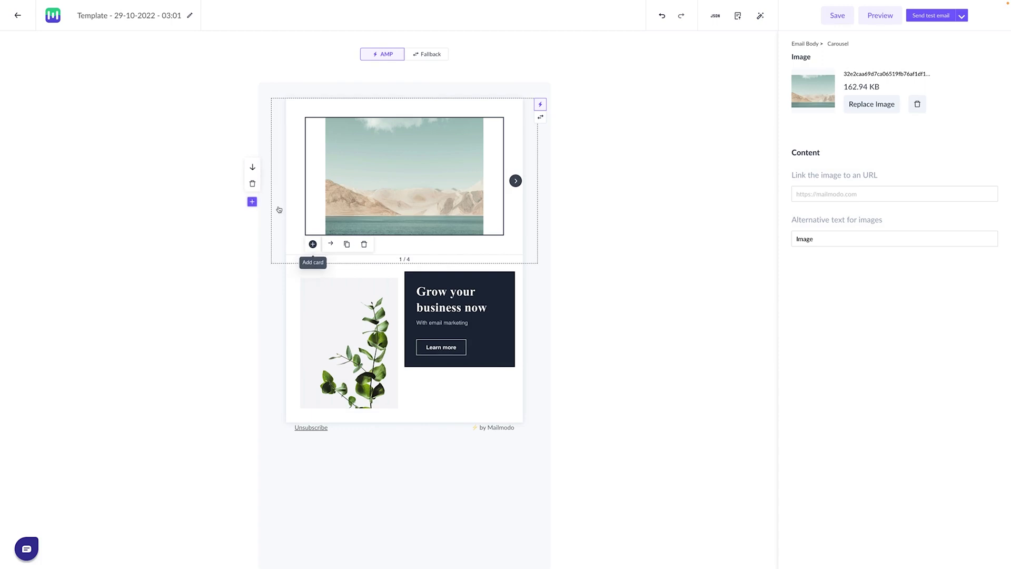
left_click(252, 167)
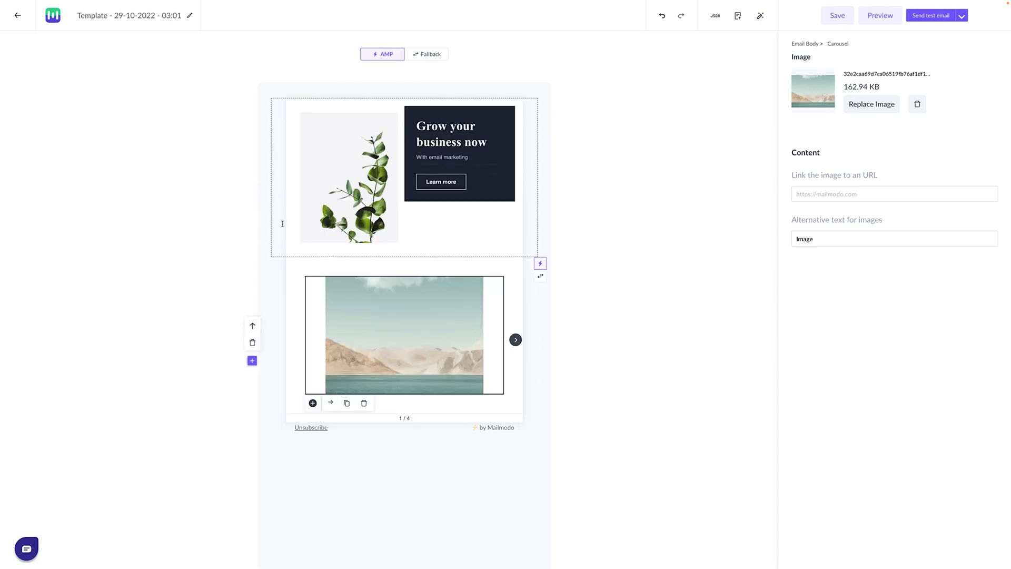
left_click(252, 361)
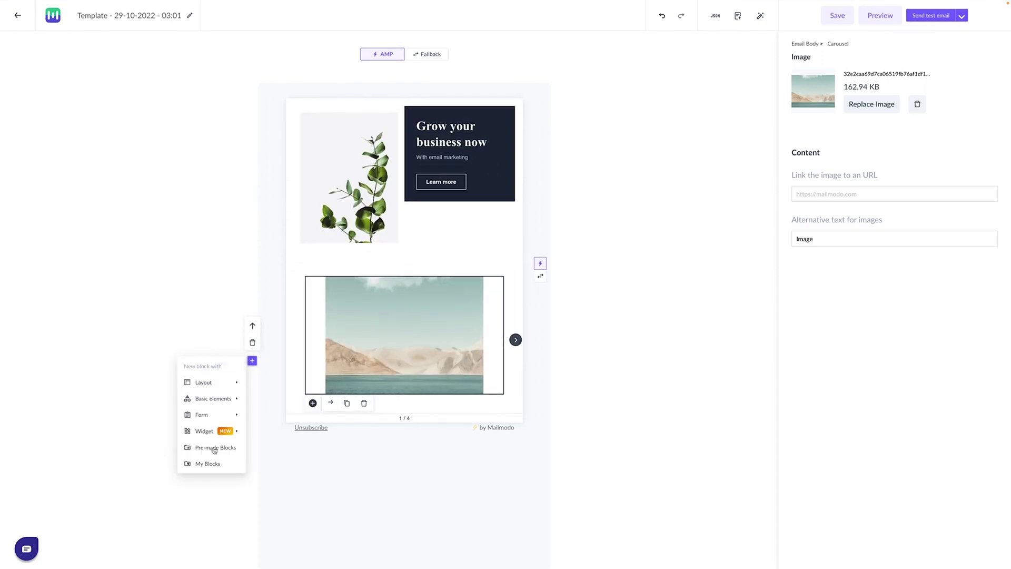
mouse_move(212, 388)
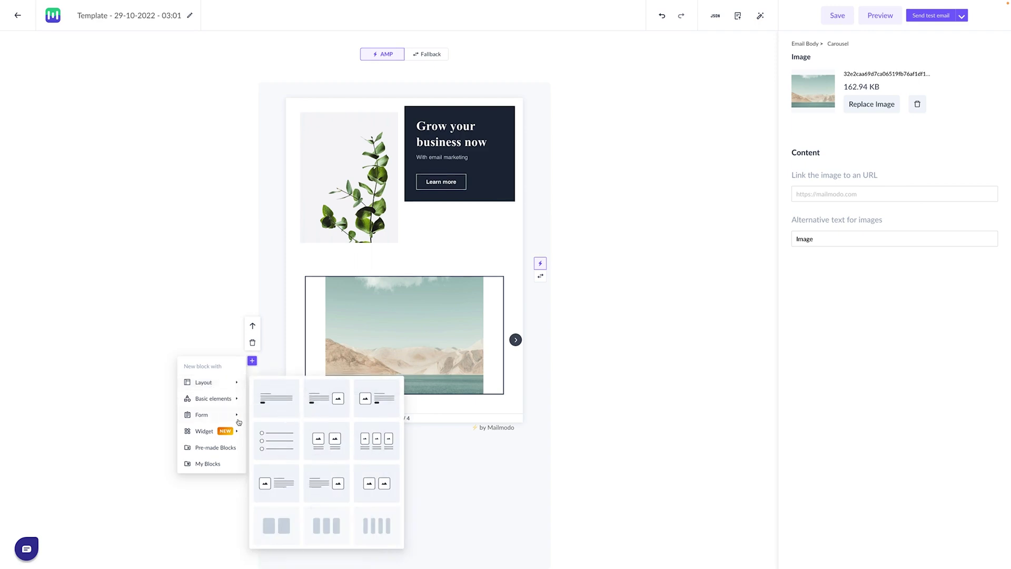
mouse_move(201, 419)
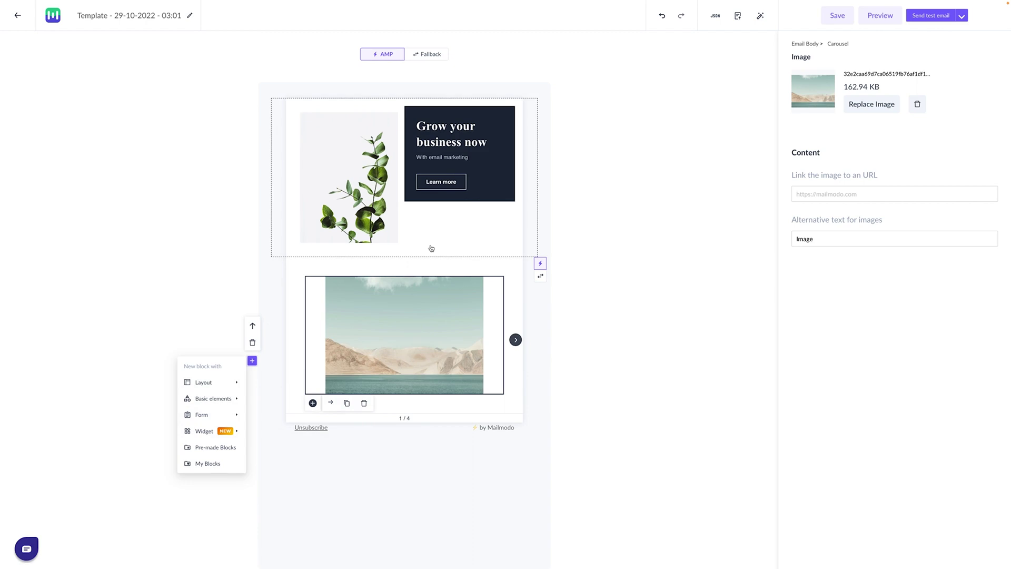
left_click(474, 326)
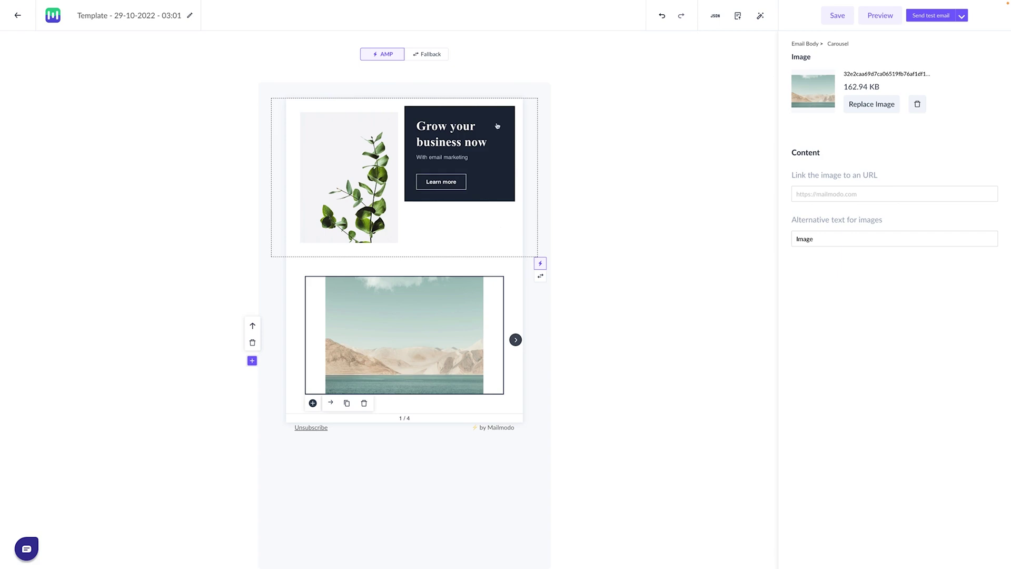
left_click(427, 55)
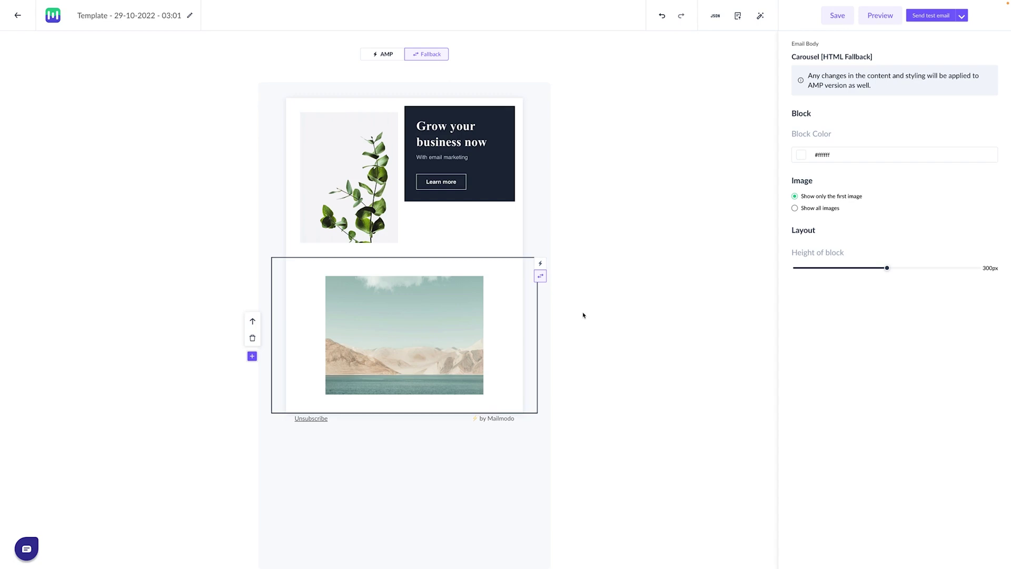
Step: Toggle the carousel between its AMP and HTML fallback versions, ending on Fallback
left_click(375, 55)
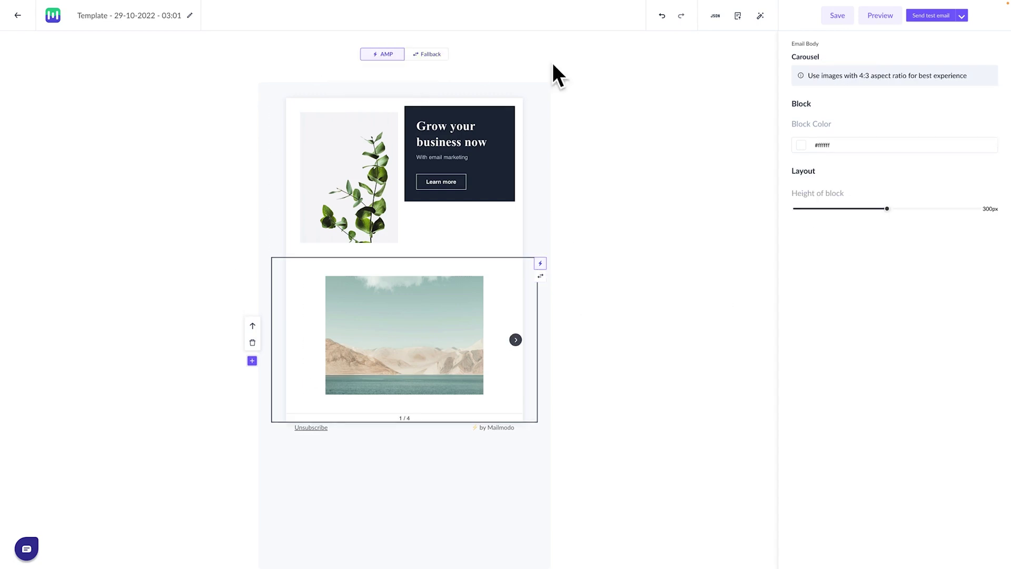
left_click(429, 55)
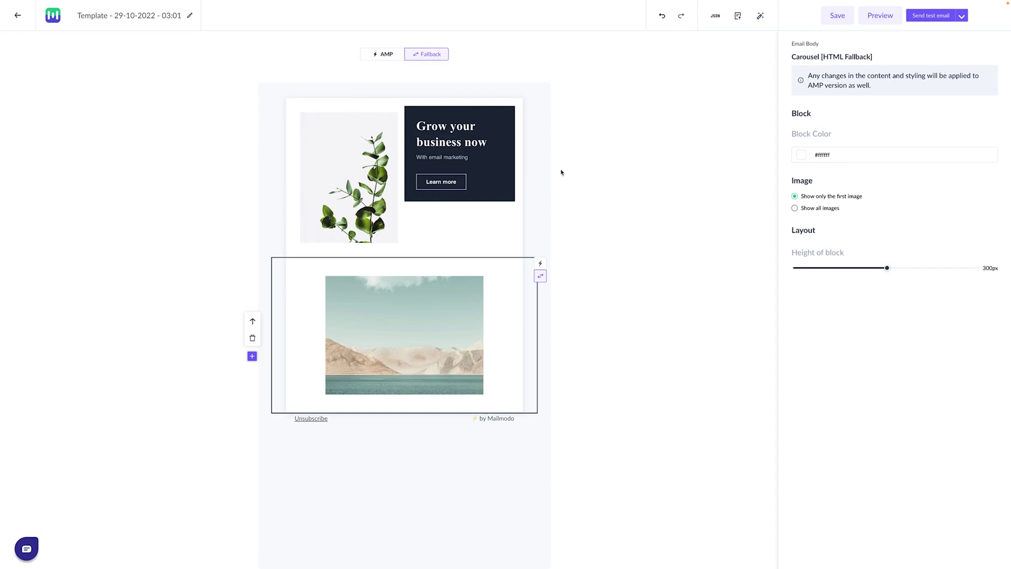
mouse_move(546, 263)
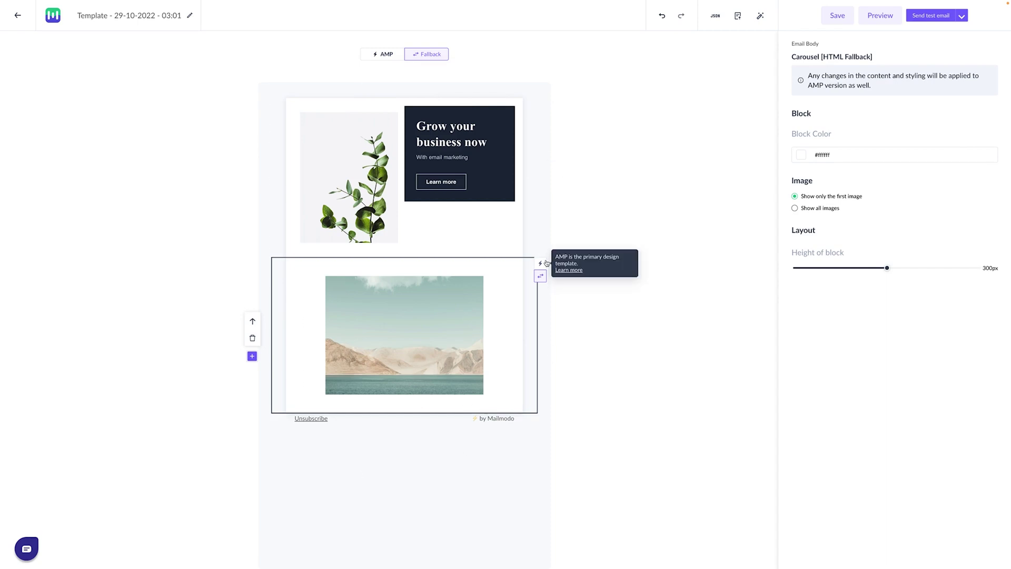
mouse_move(422, 59)
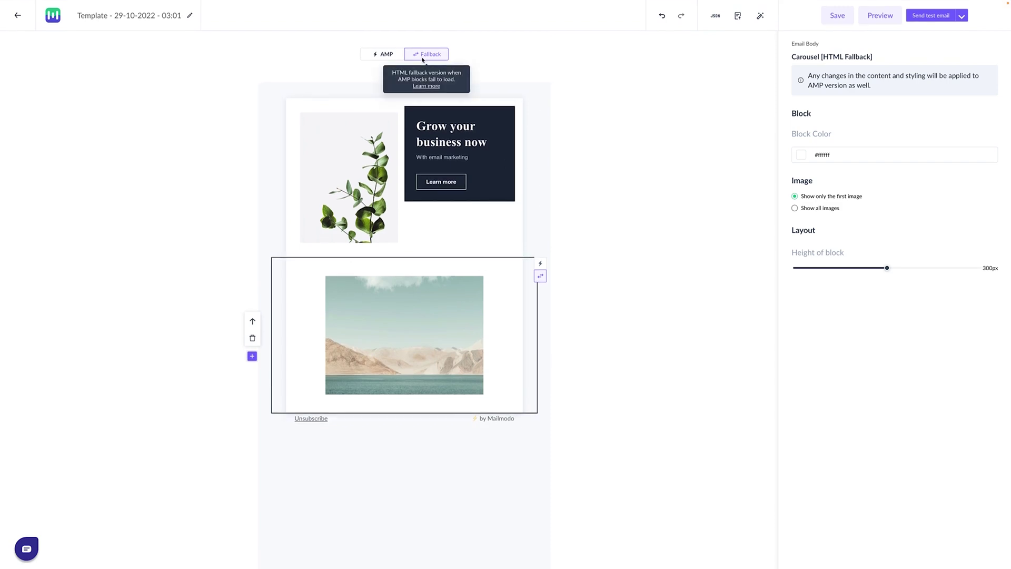
left_click(387, 55)
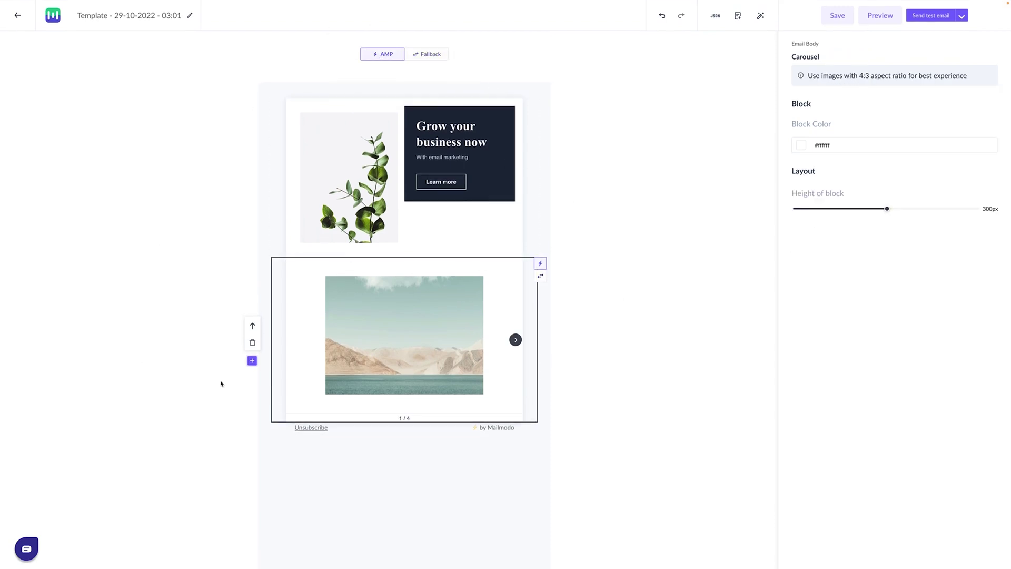
left_click(438, 56)
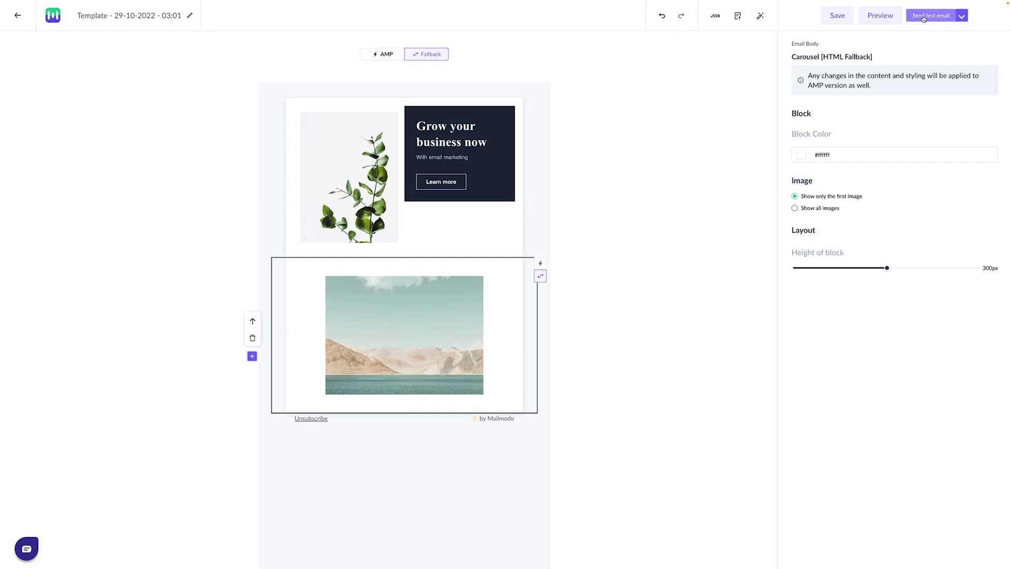
left_click(387, 55)
left_click(424, 58)
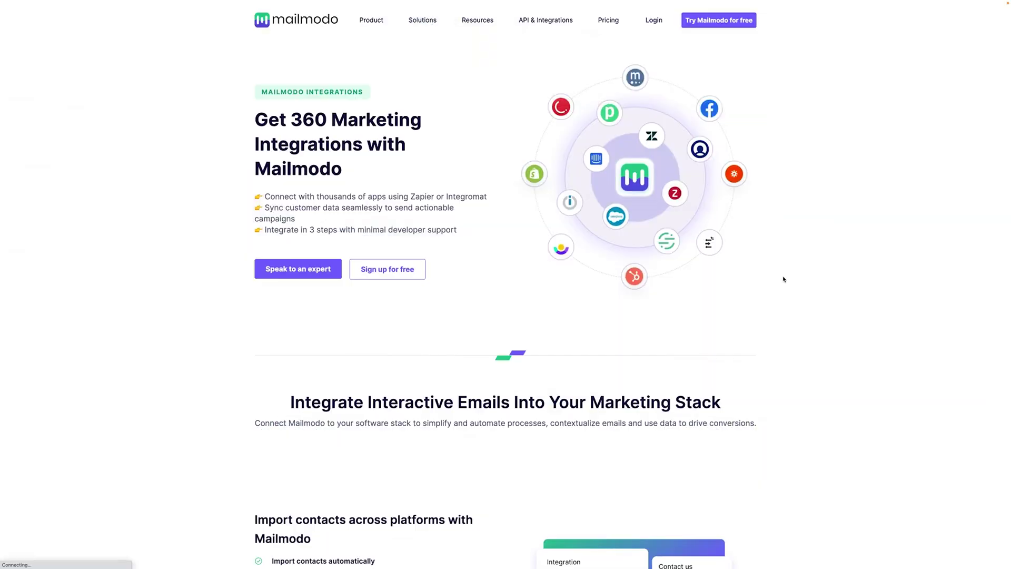
Step: Scroll down the Integrations page through the CRM, connector and ecommerce app sections
scroll(783, 224, "down", 5)
scroll(783, 224, "up", 5)
scroll(743, 272, "down", 1)
scroll(744, 263, "up", 1)
scroll(761, 193, "down", 10)
scroll(839, 190, "down", 10)
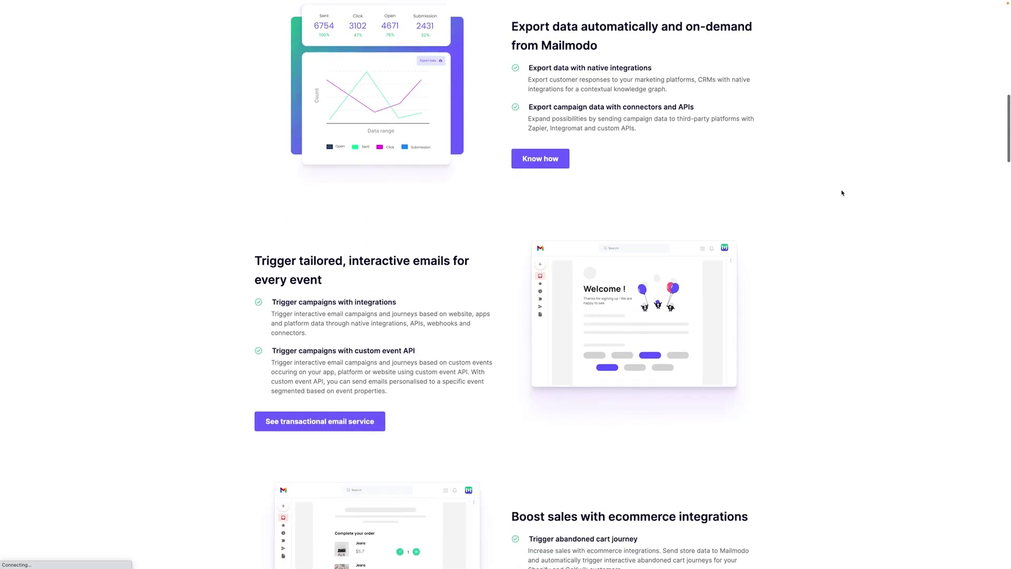
scroll(839, 188, "down", 5)
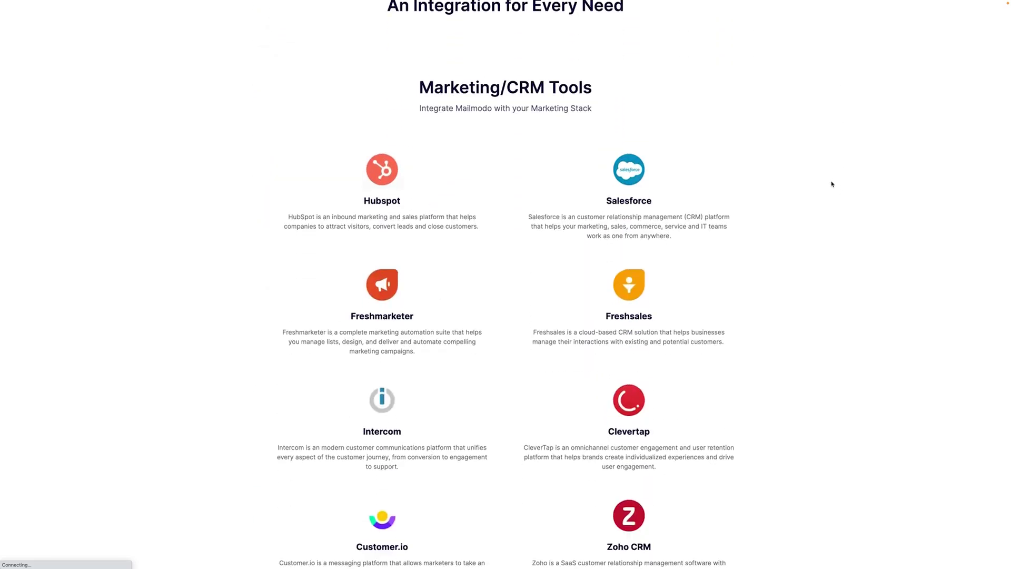
scroll(737, 221, "down", 3)
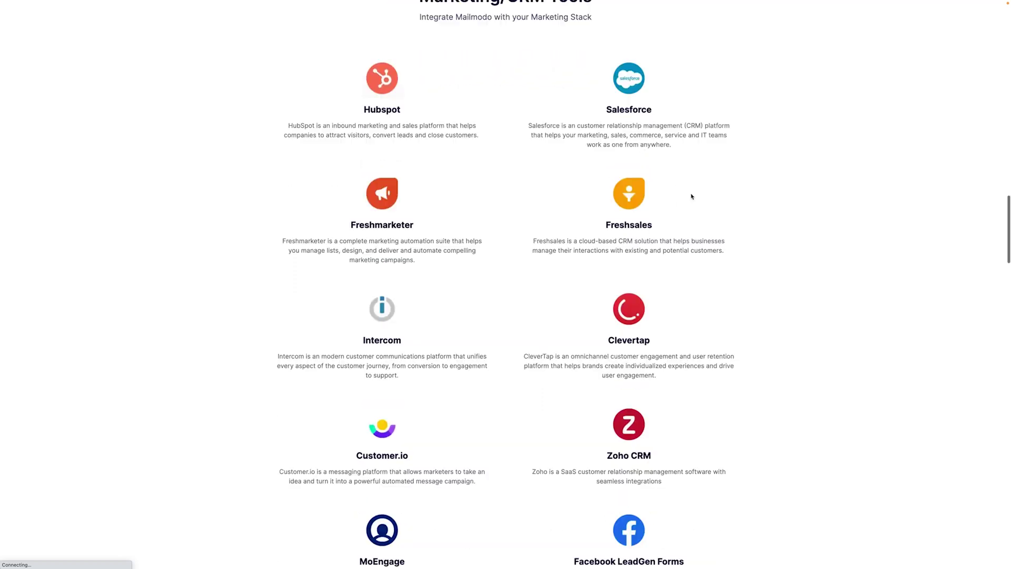
scroll(716, 237, "down", 3)
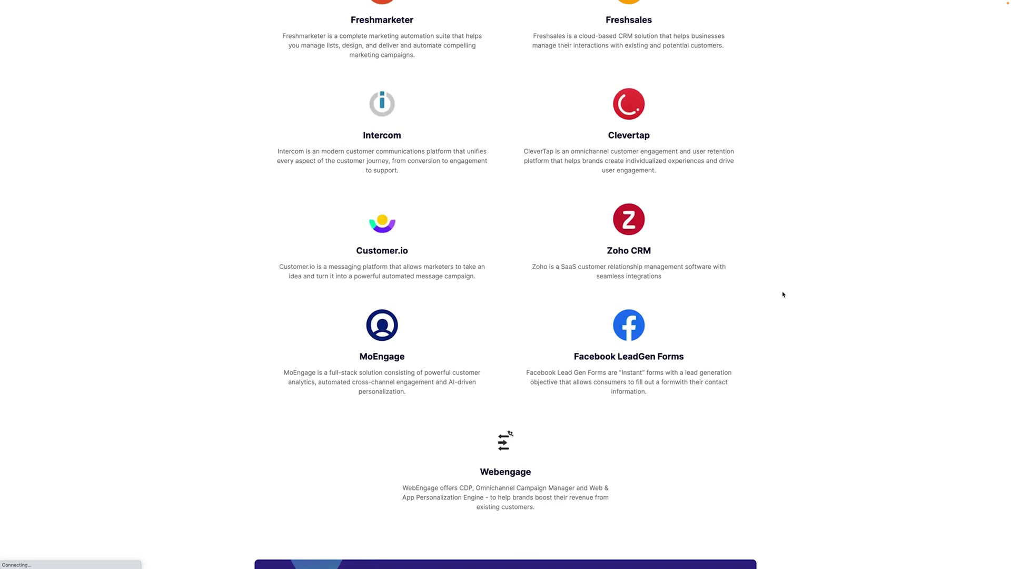
scroll(783, 294, "down", 2)
scroll(749, 269, "down", 5)
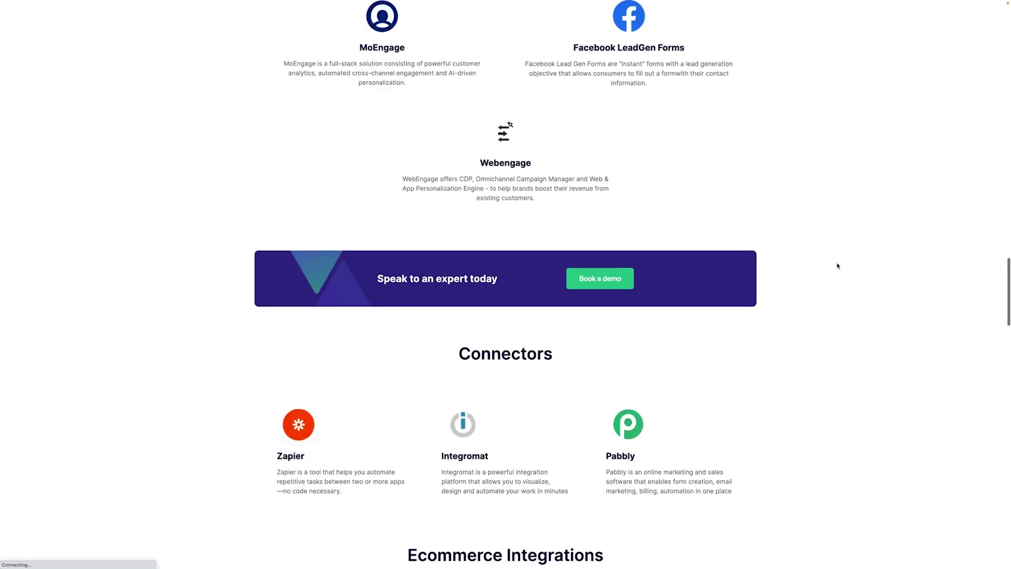
scroll(829, 269, "down", 6)
scroll(821, 262, "up", 1)
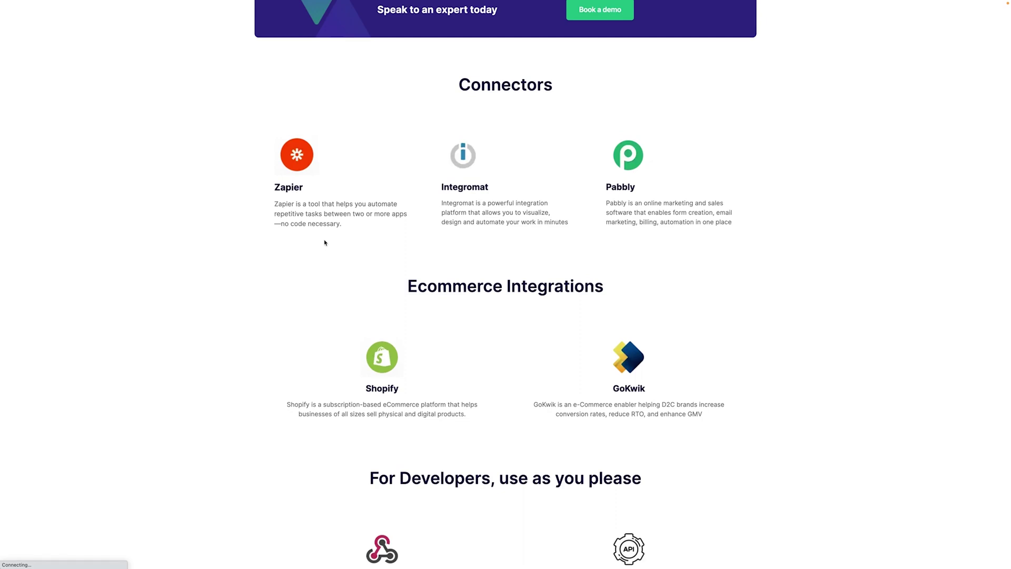
scroll(386, 251, "down", 3)
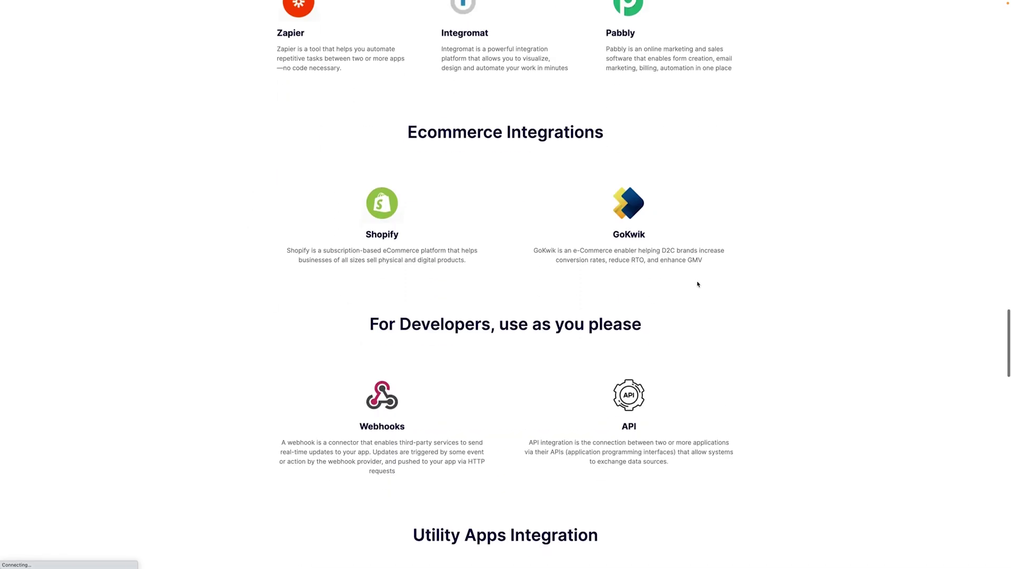
Step: Open the Shopify integration card, scroll down to the Stratzy testimonial, then back up
left_click(392, 273)
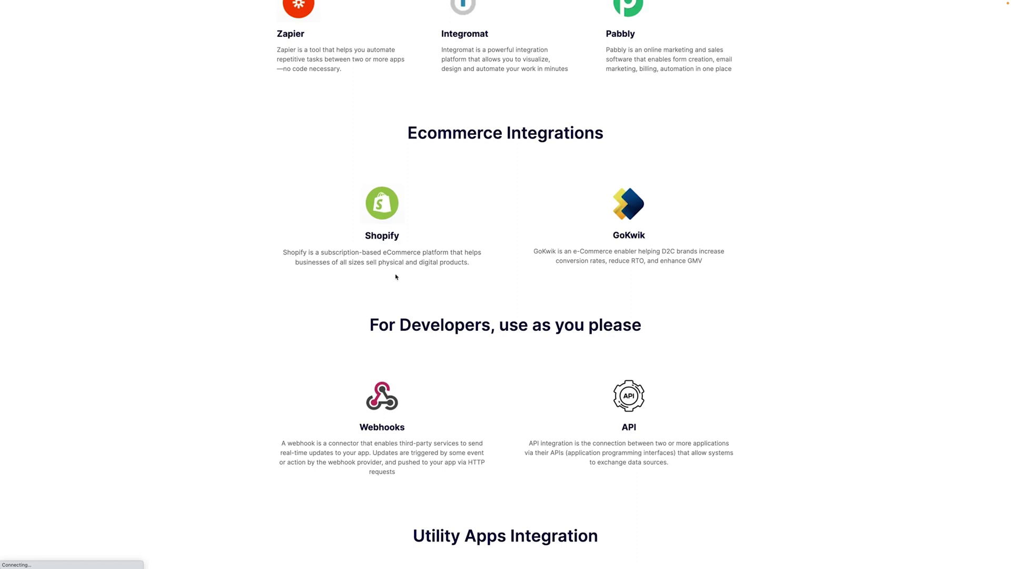
scroll(769, 296, "down", 3)
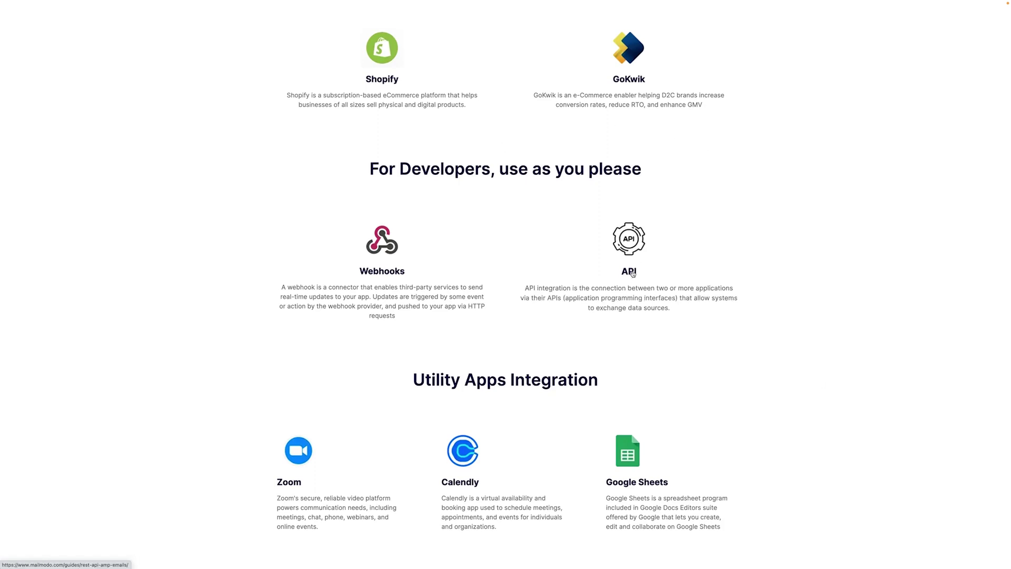
scroll(561, 301, "down", 3)
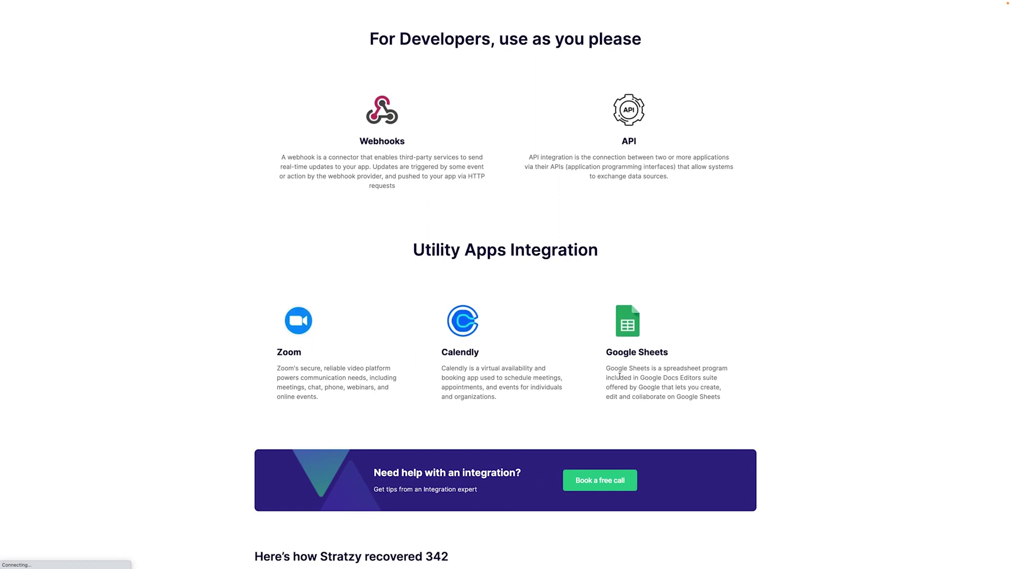
scroll(632, 327, "down", 1)
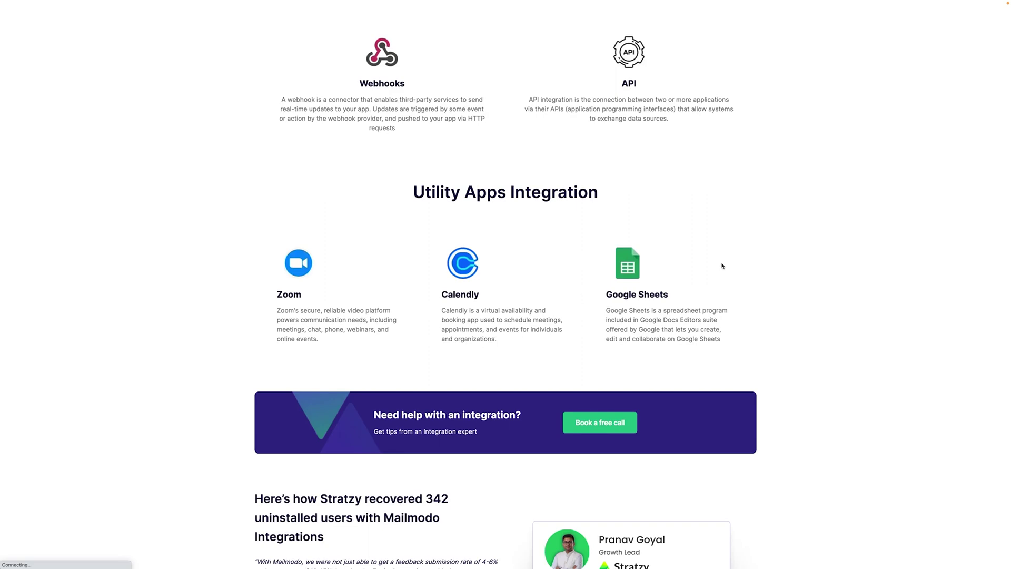
scroll(766, 255, "down", 3)
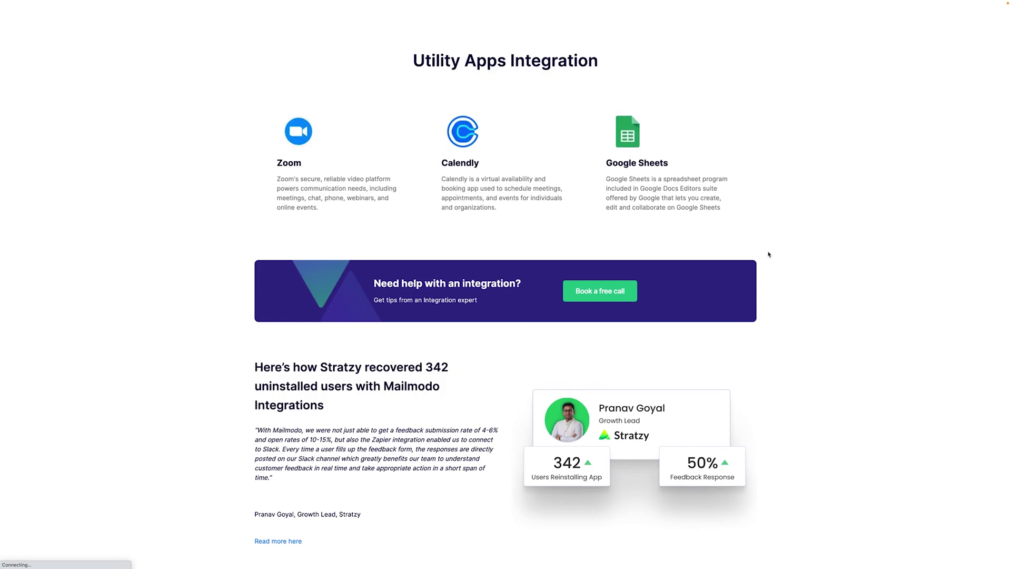
scroll(768, 255, "up", 20)
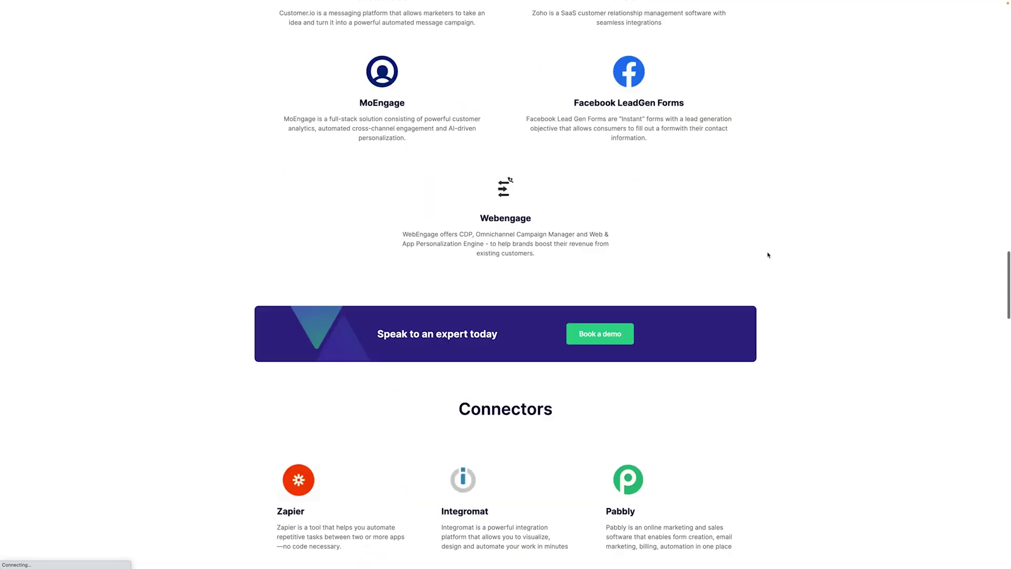
scroll(768, 254, "up", 10)
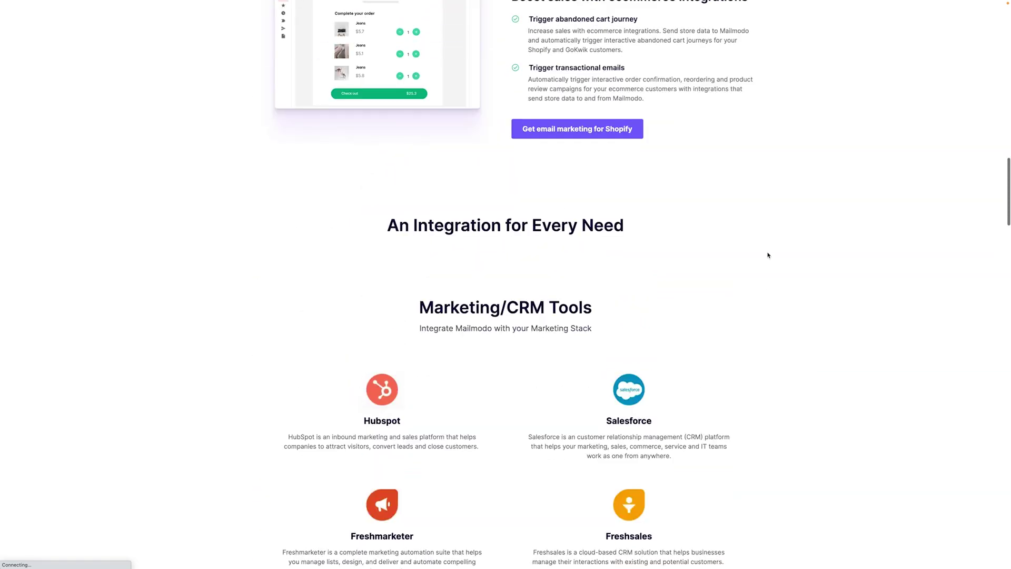
scroll(768, 255, "up", 10)
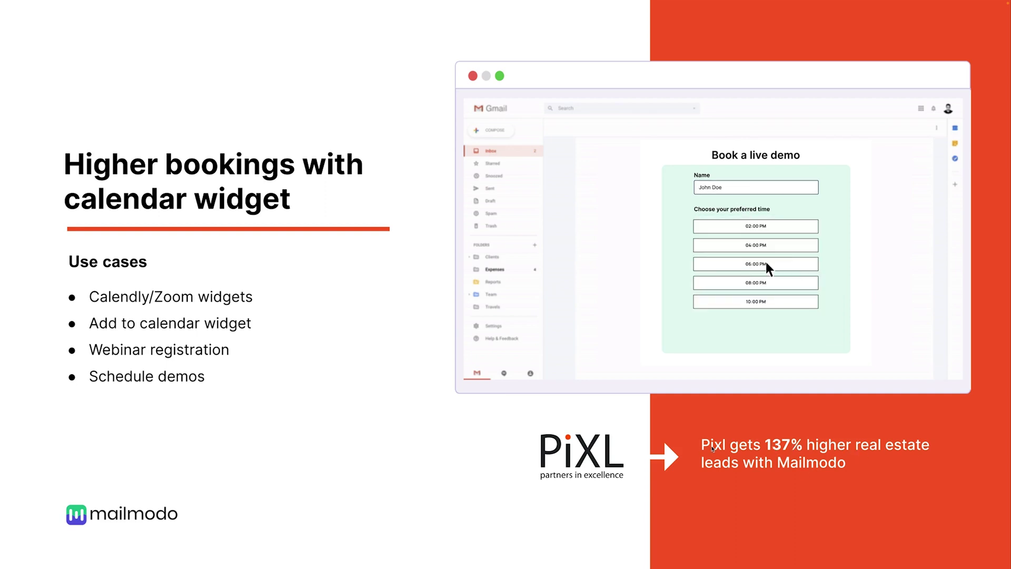
Step: Advance to the 'Boost engagement with Polls, Quizzes, and Spin the wheel' slide
key("Right")
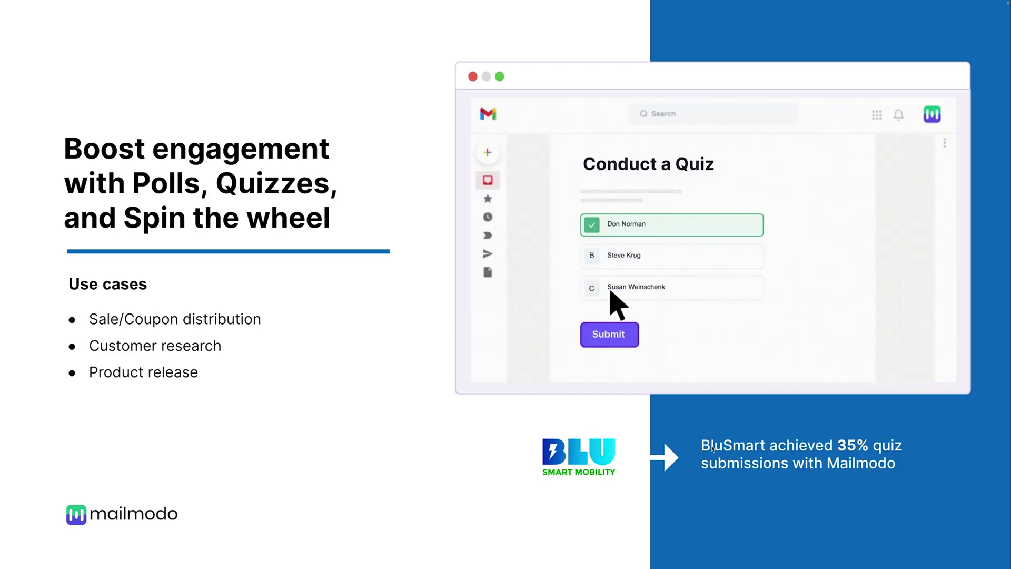